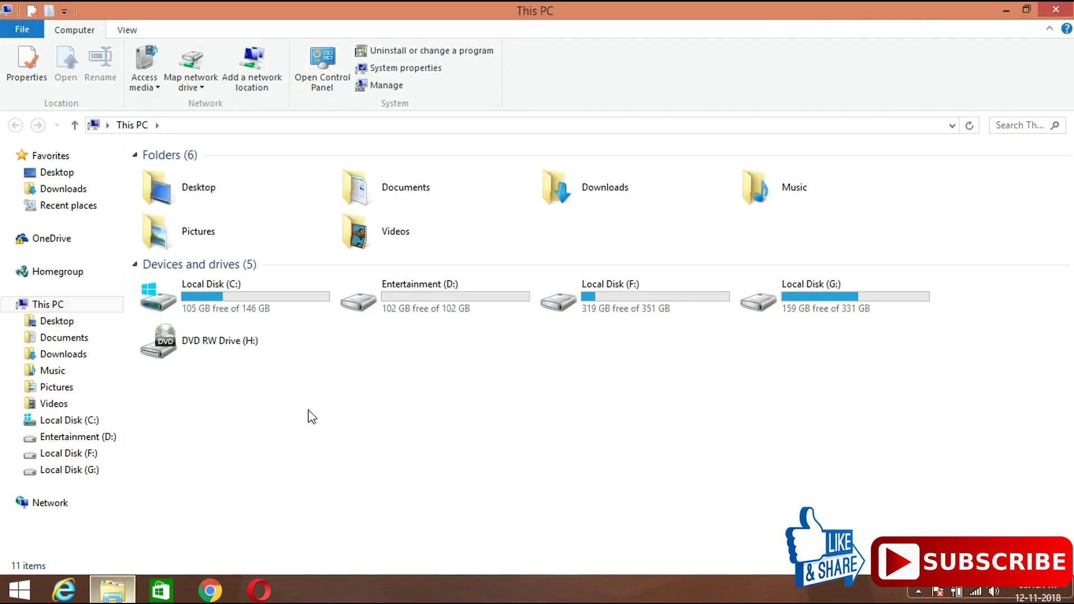
Step: Select the Entertainment (D:), Local Disk (F:) and Local Disk (G:) drives in This PC
left_click(408, 293)
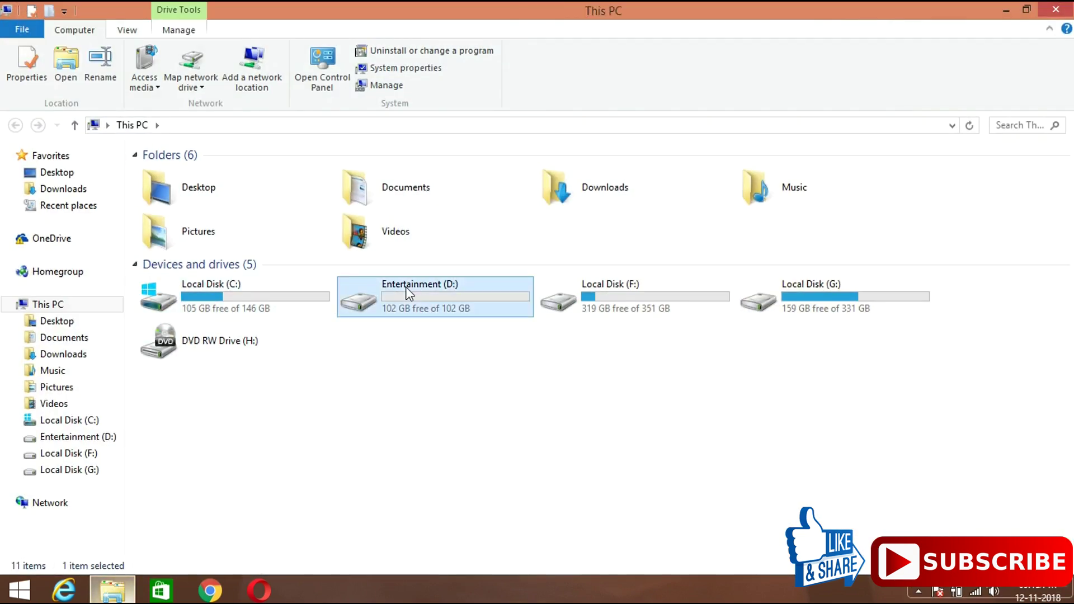
left_click(672, 307)
left_click(828, 317)
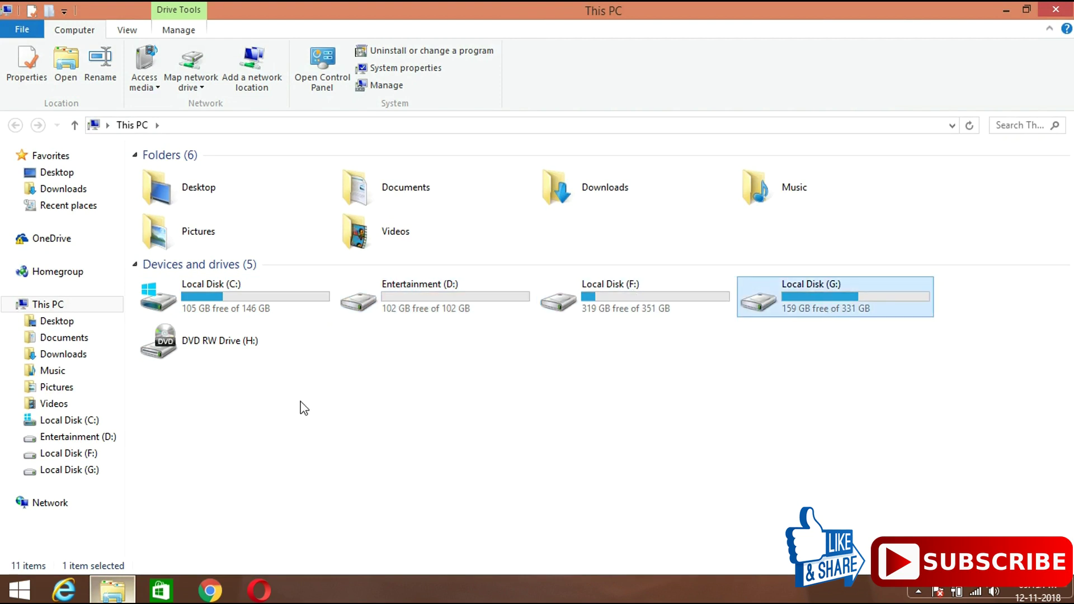
Step: Open Disk Management from This PC's Manage option and inspect the F:, G: and Entertainment partitions
right_click(69, 309)
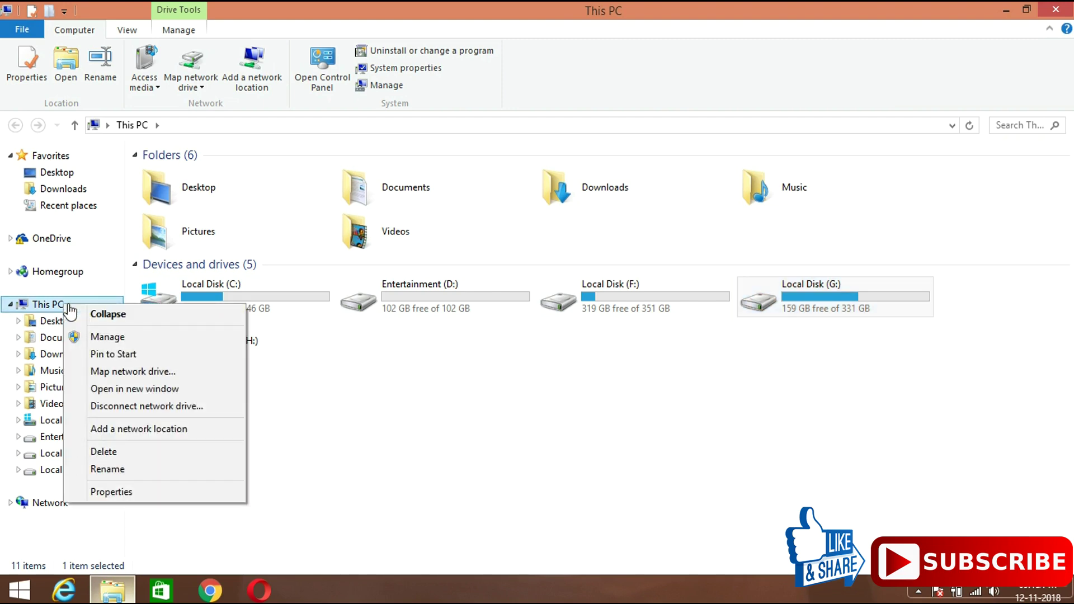
left_click(95, 336)
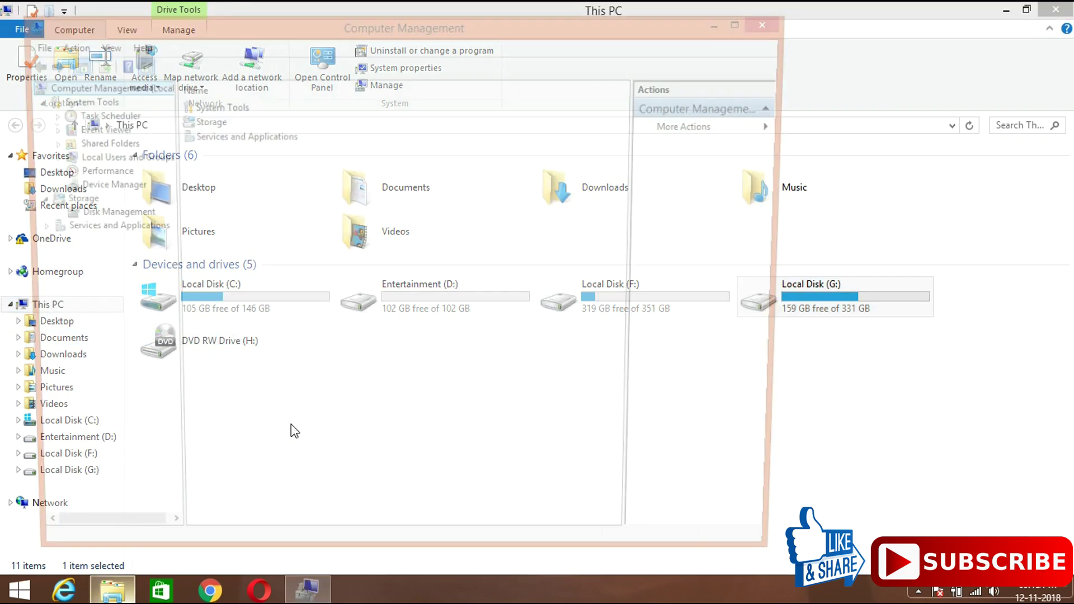
left_click(104, 214)
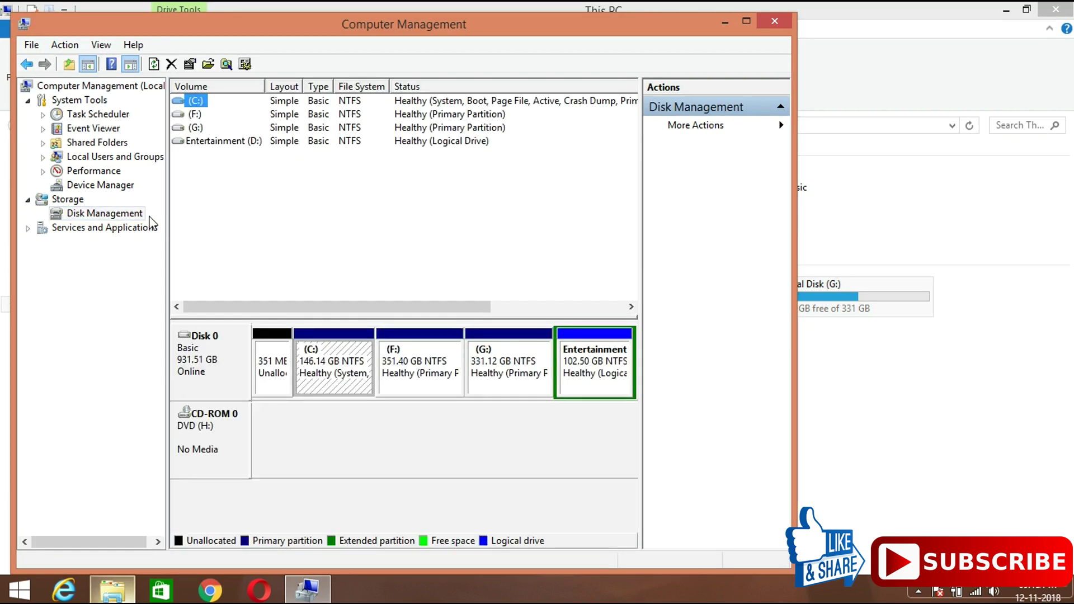
left_click(456, 344)
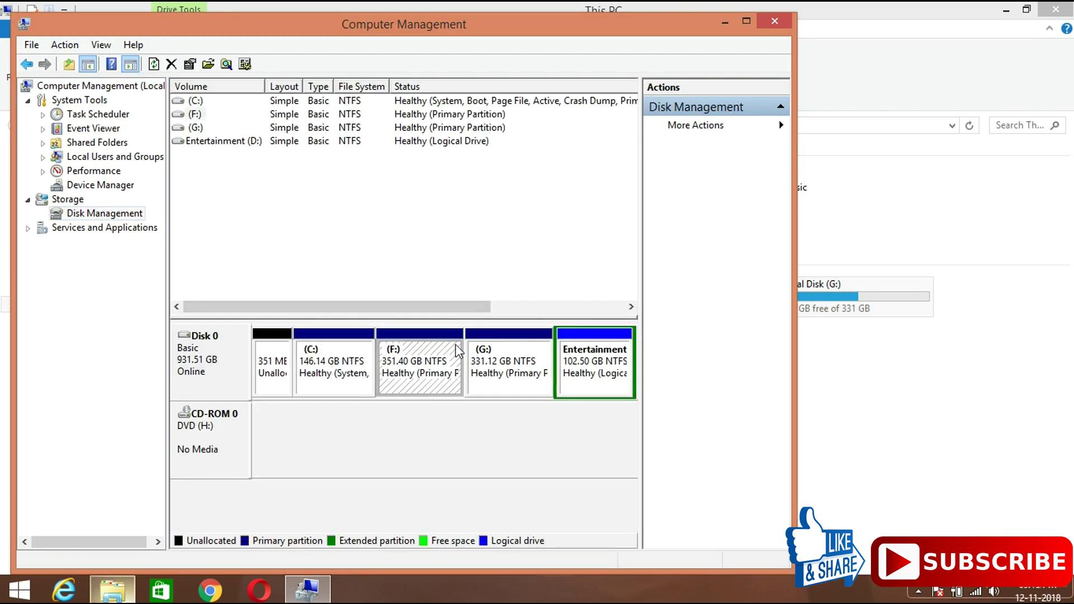
left_click(485, 358)
left_click(582, 359)
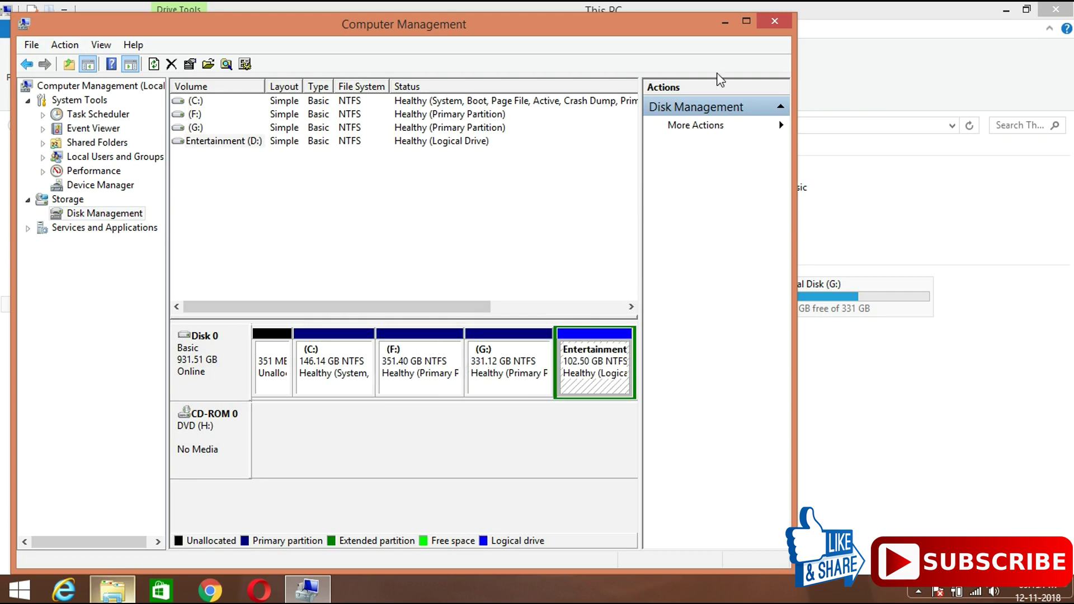
Step: Check the Entertainment (D:) drive in This PC, then return to its partition in Disk Management
left_click(724, 20)
left_click(458, 298)
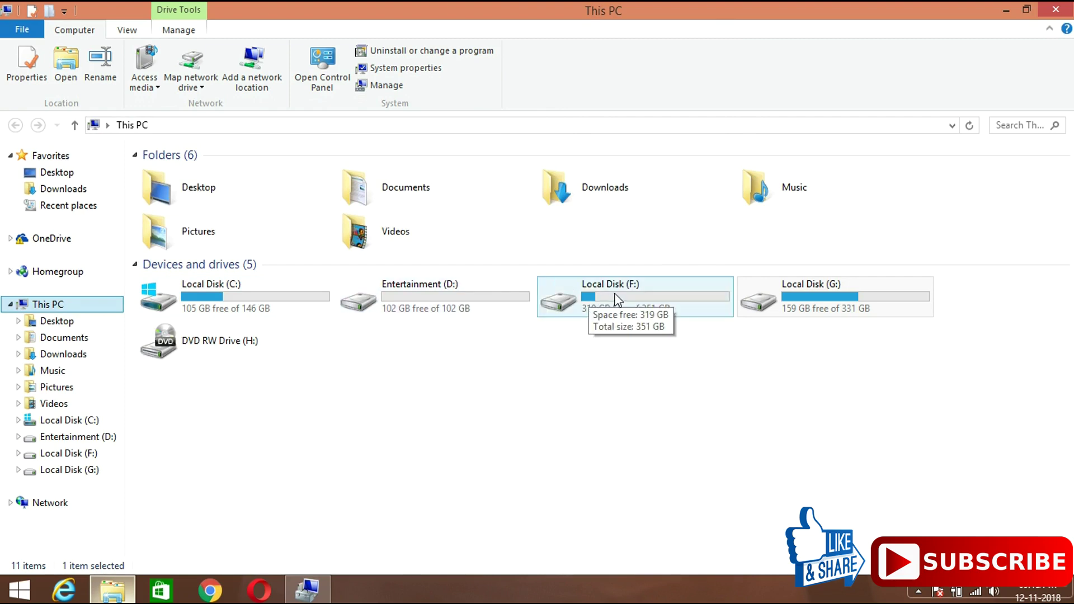
left_click(307, 588)
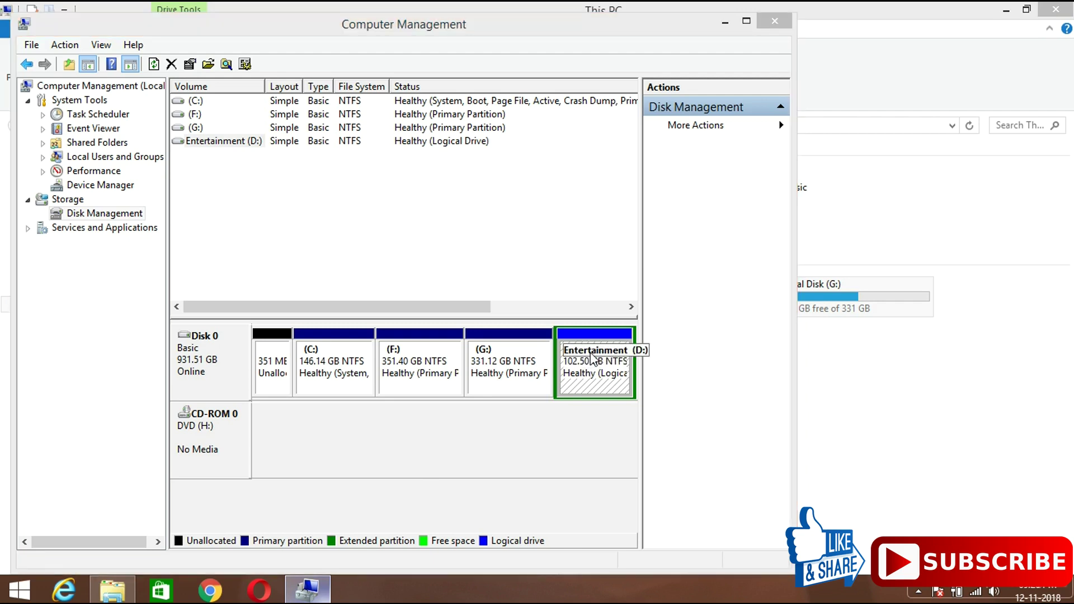
right_click(595, 361)
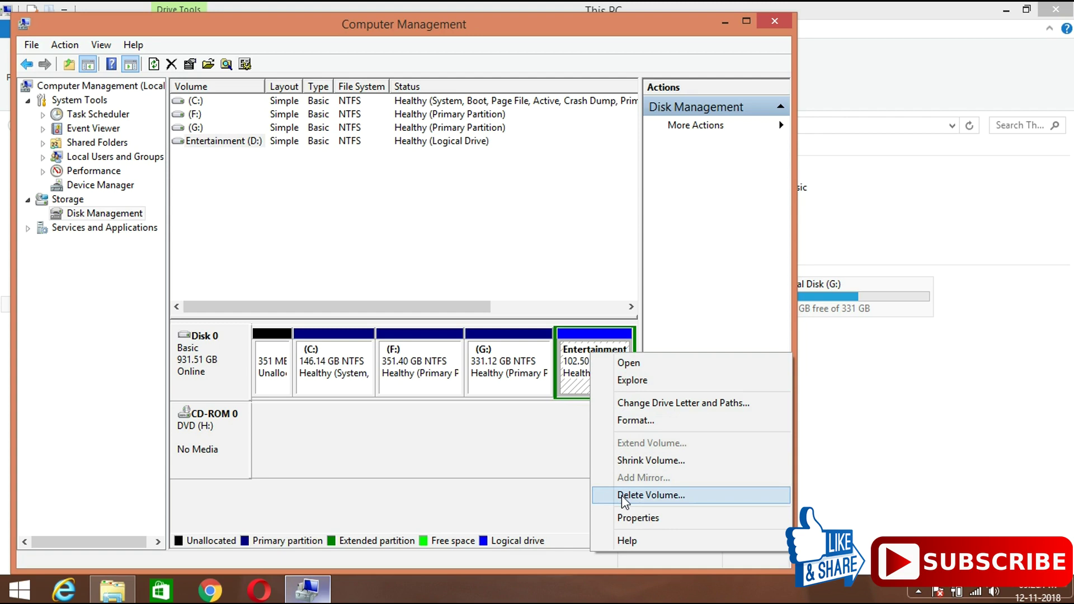
Step: Delete the Entertainment (D:) volume, refresh This PC, and return to the 102.50 GB free space
left_click(622, 495)
left_click(613, 357)
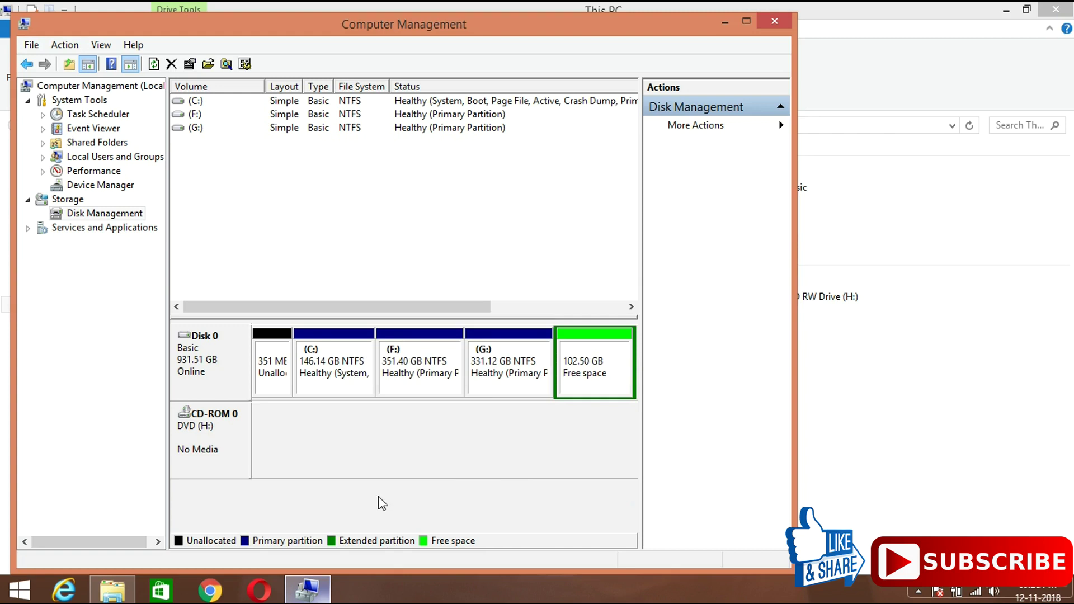
left_click(112, 591)
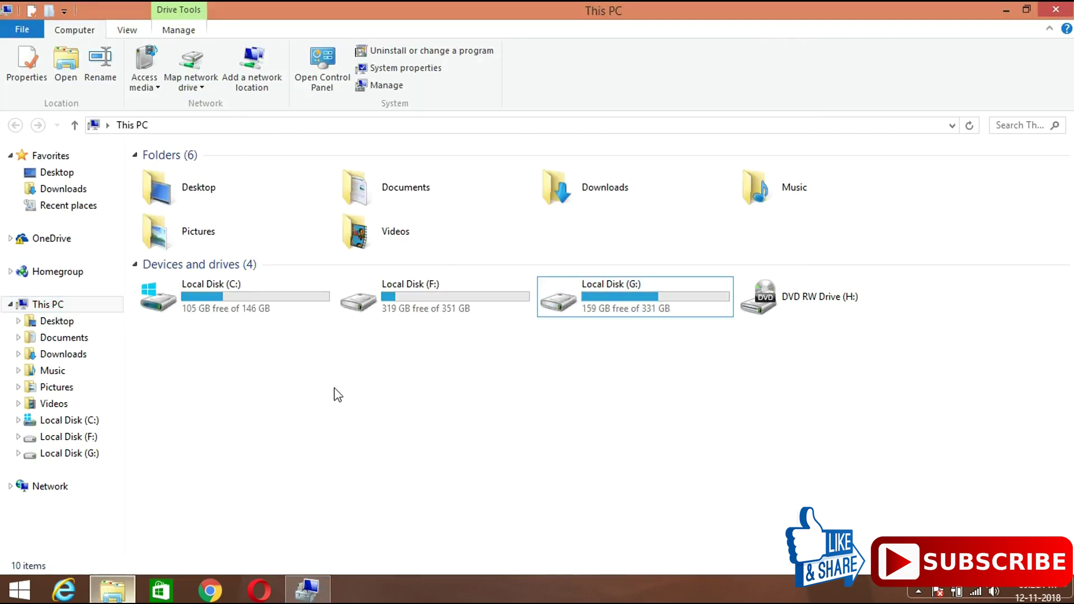
right_click(336, 392)
left_click(379, 450)
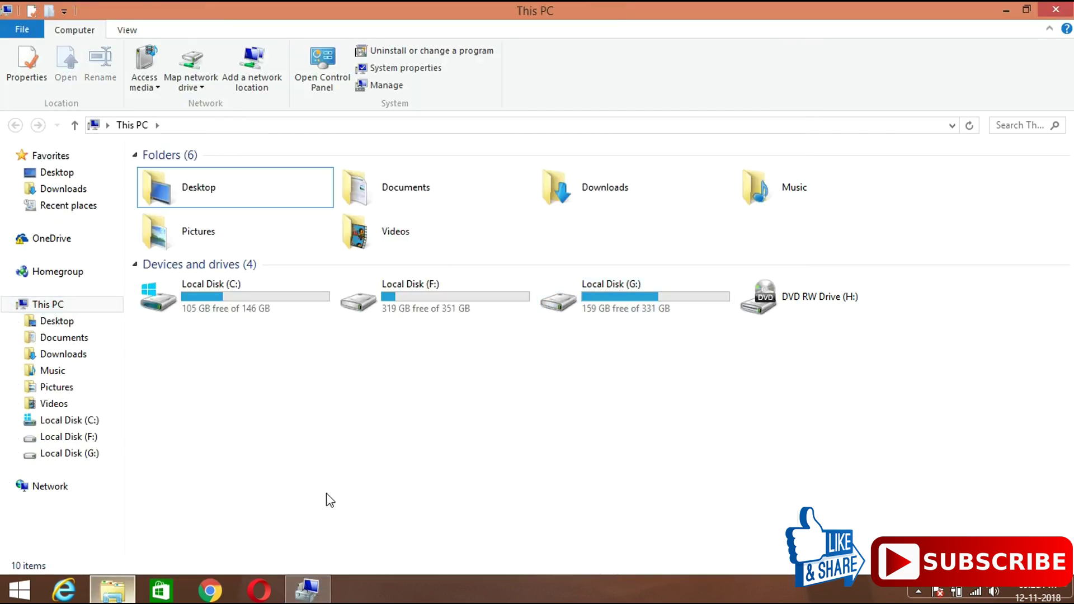
left_click(308, 590)
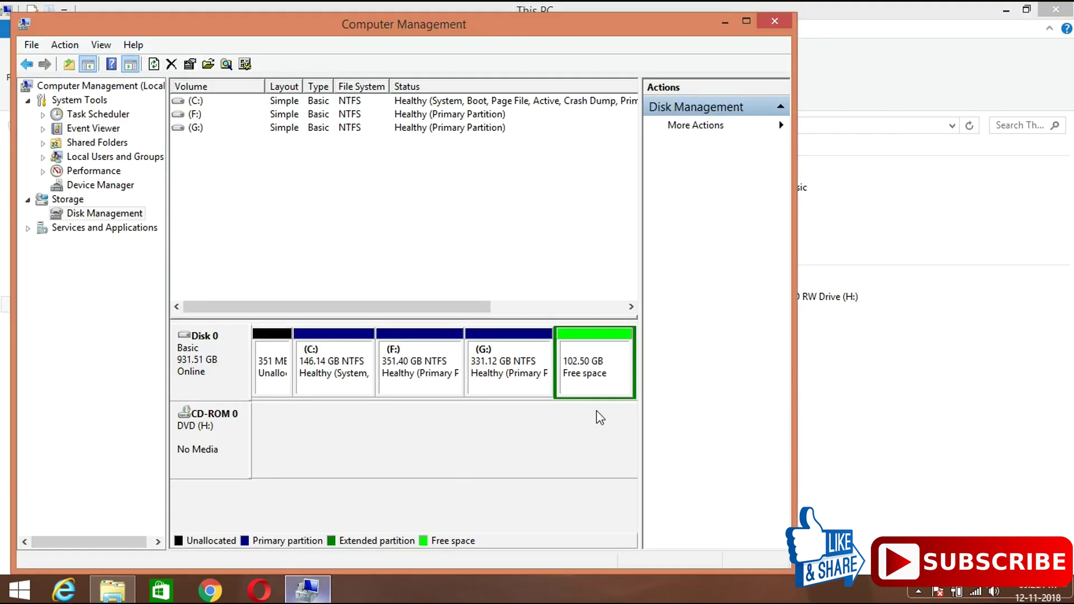
right_click(580, 354)
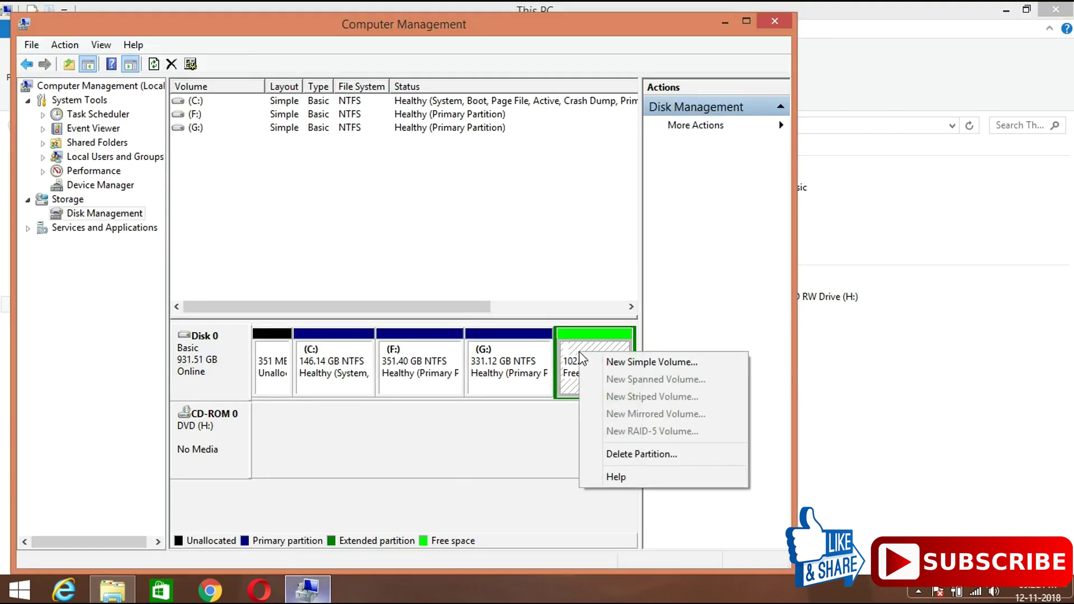
Step: Create a 104963 MB simple volume with drive letter D, formatted NTFS and labelled 'Games'
left_click(610, 362)
left_click(482, 383)
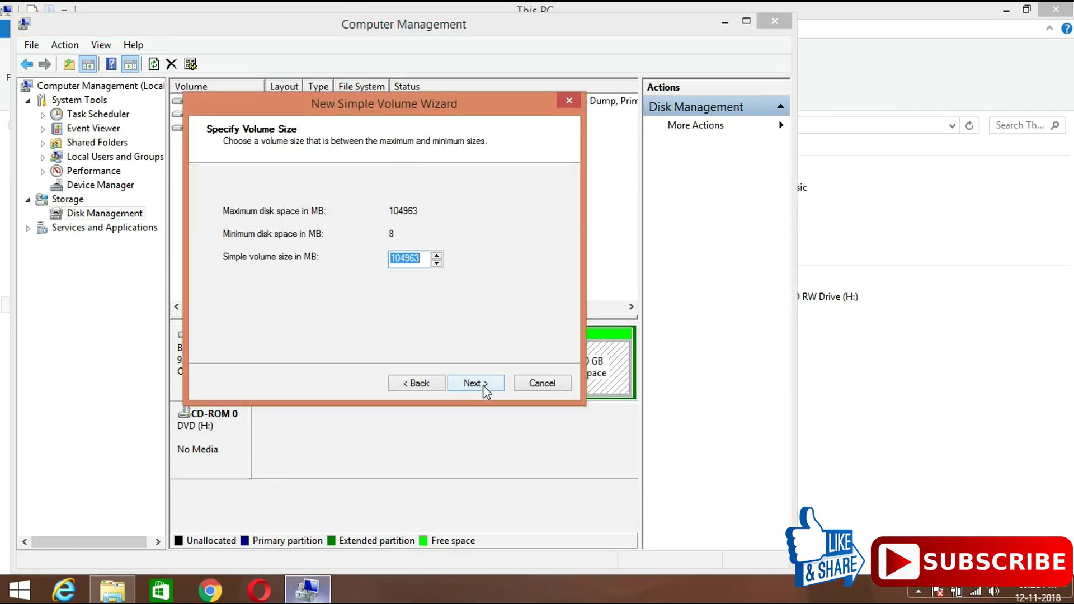
left_click(483, 383)
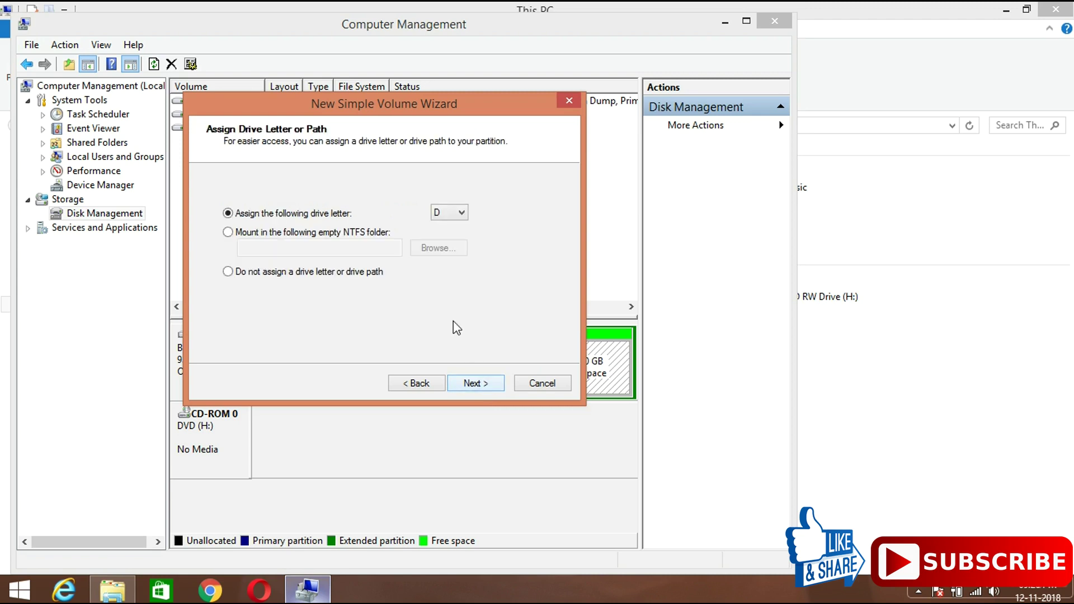
left_click(453, 215)
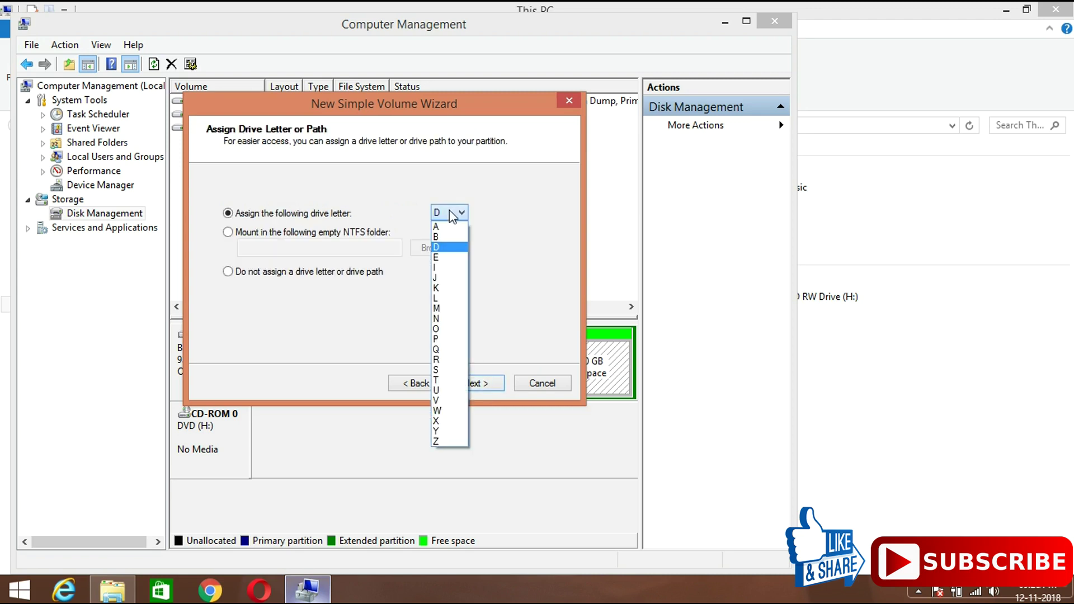
left_click(447, 249)
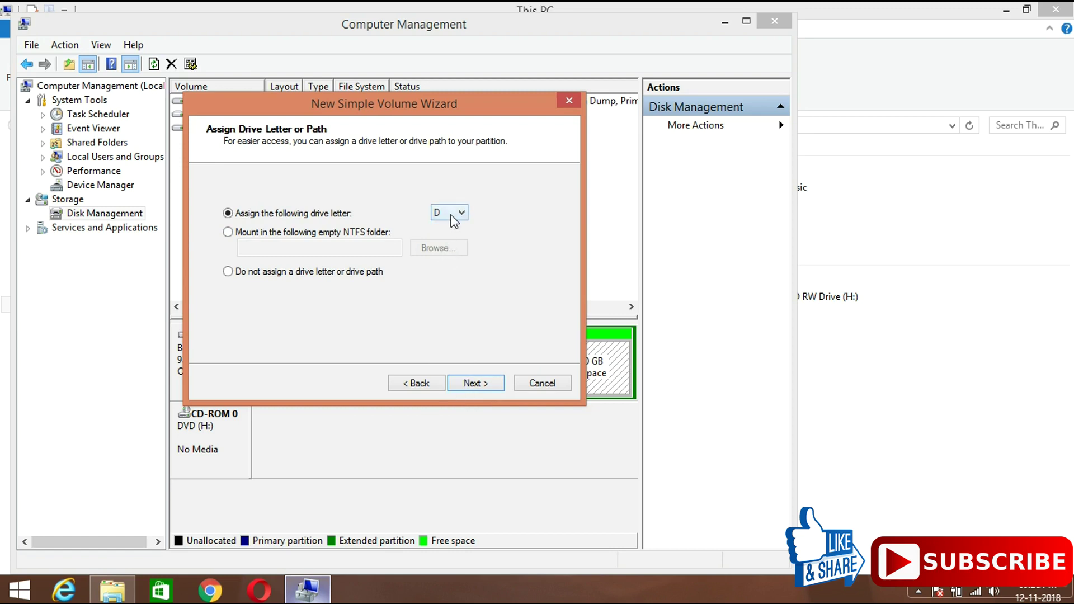
left_click(480, 383)
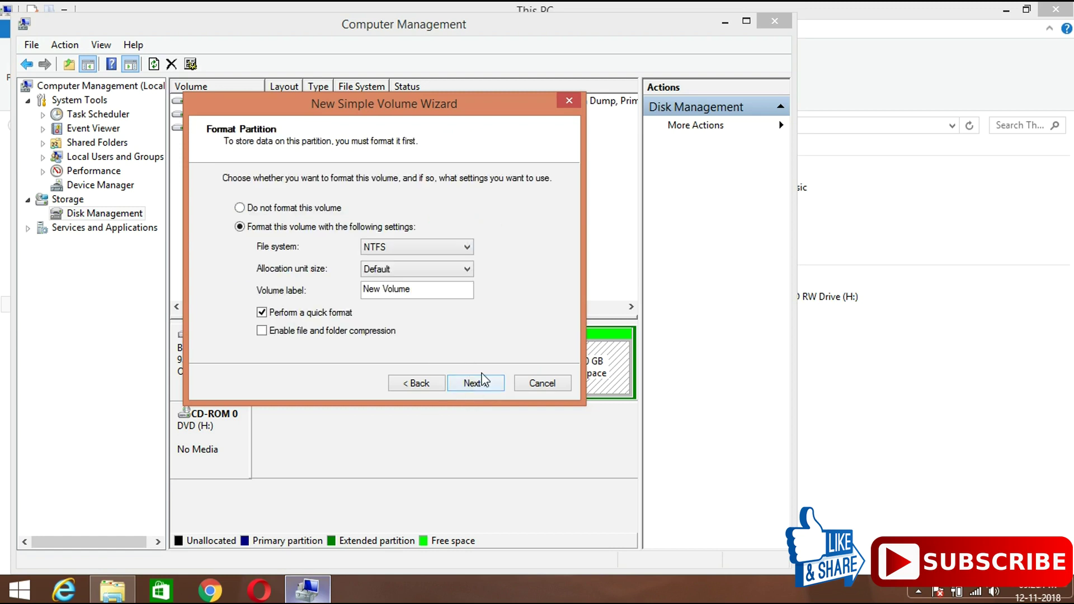
left_click_drag(445, 292, 365, 289)
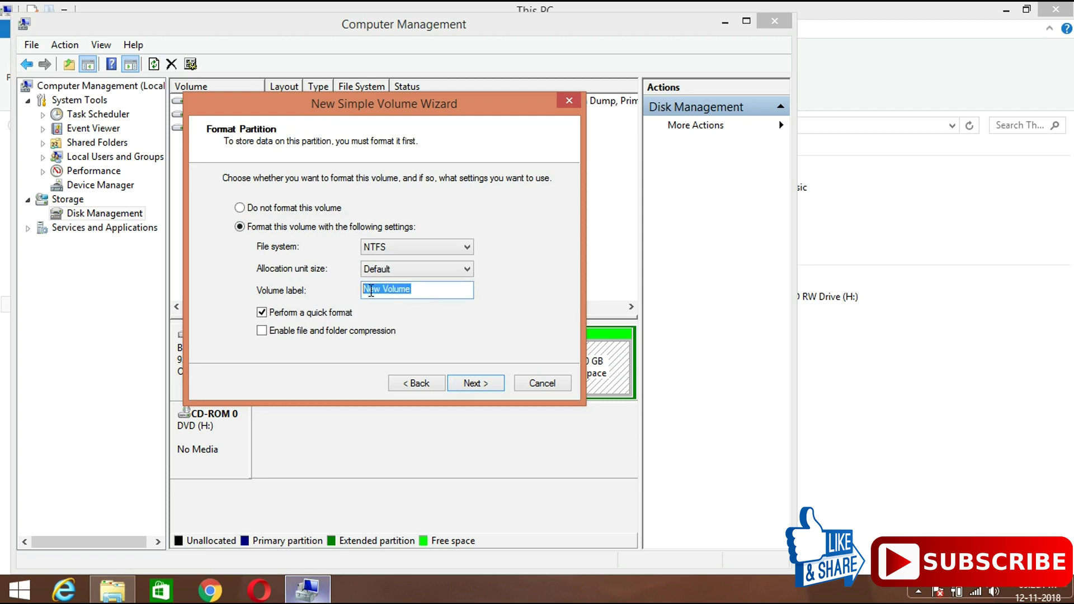
type("Games")
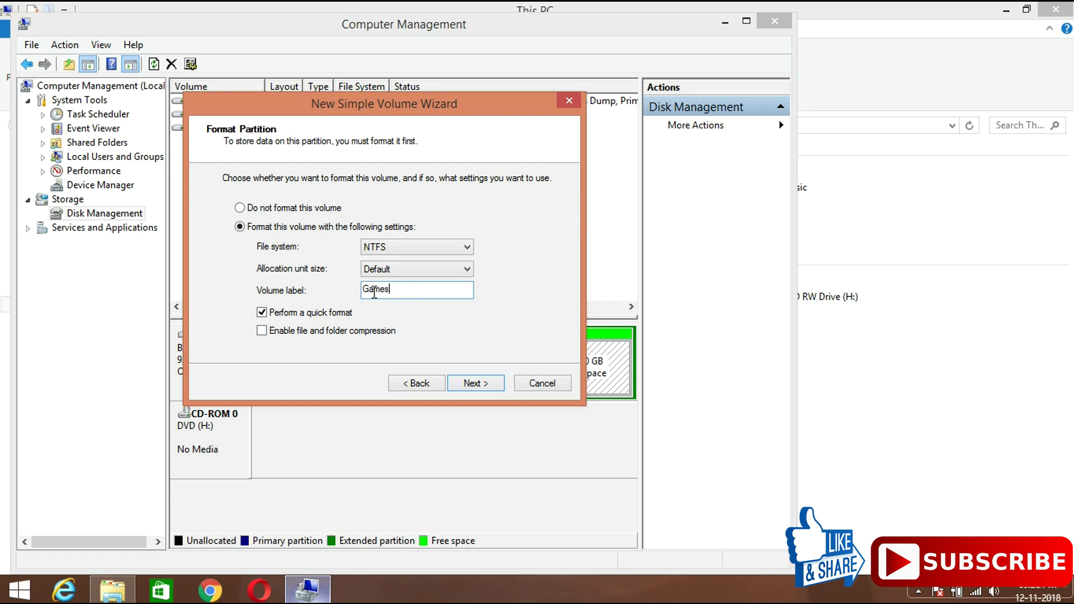
left_click(455, 386)
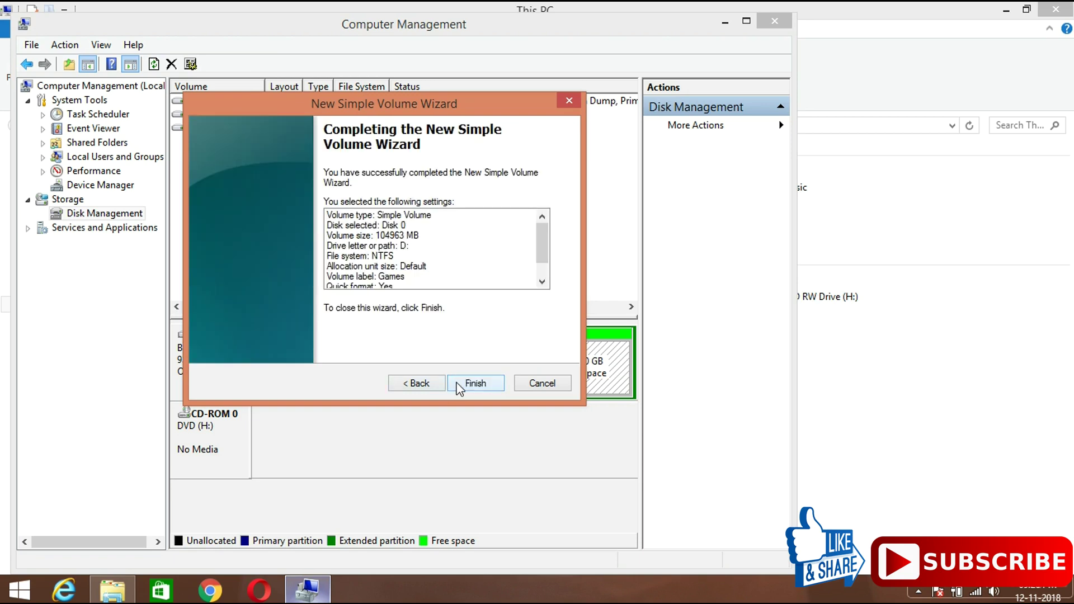
left_click(458, 385)
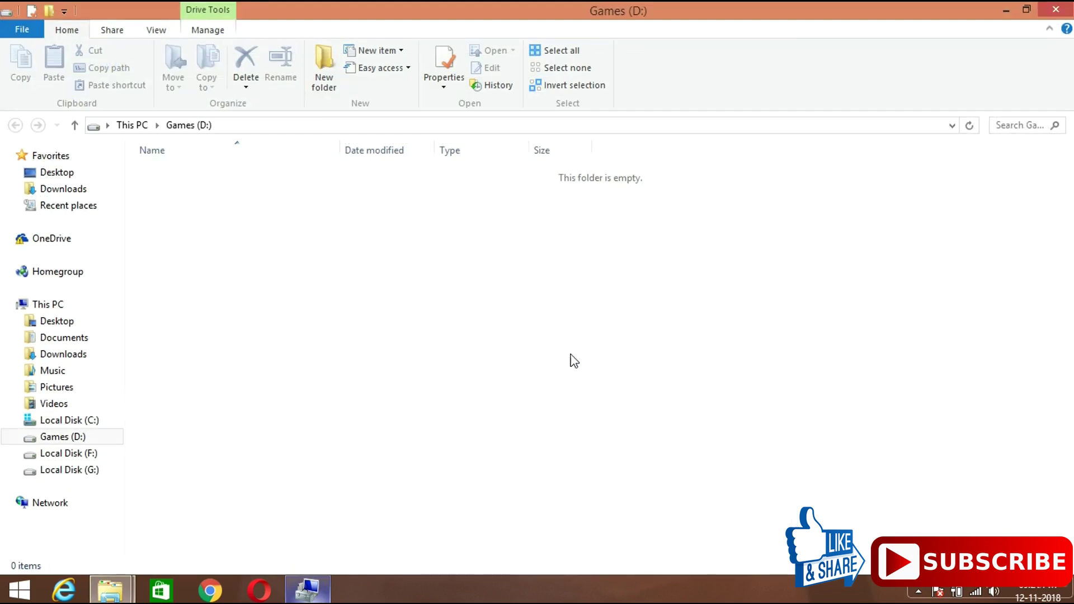
Step: Check the new Games (D:) drive in This PC, then return to Computer Management
mouse_move(113, 579)
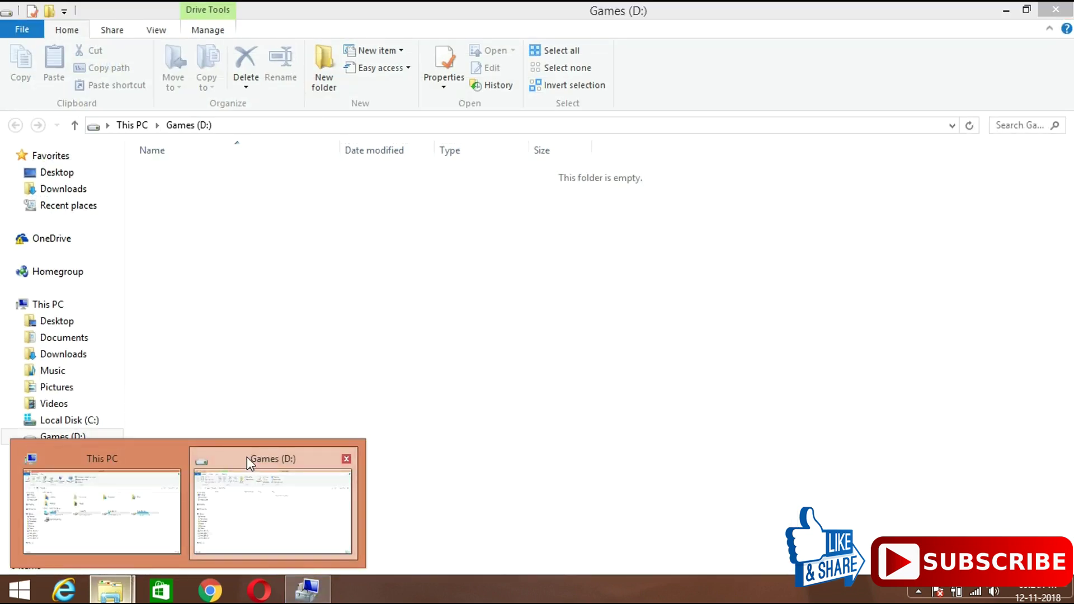
left_click(109, 492)
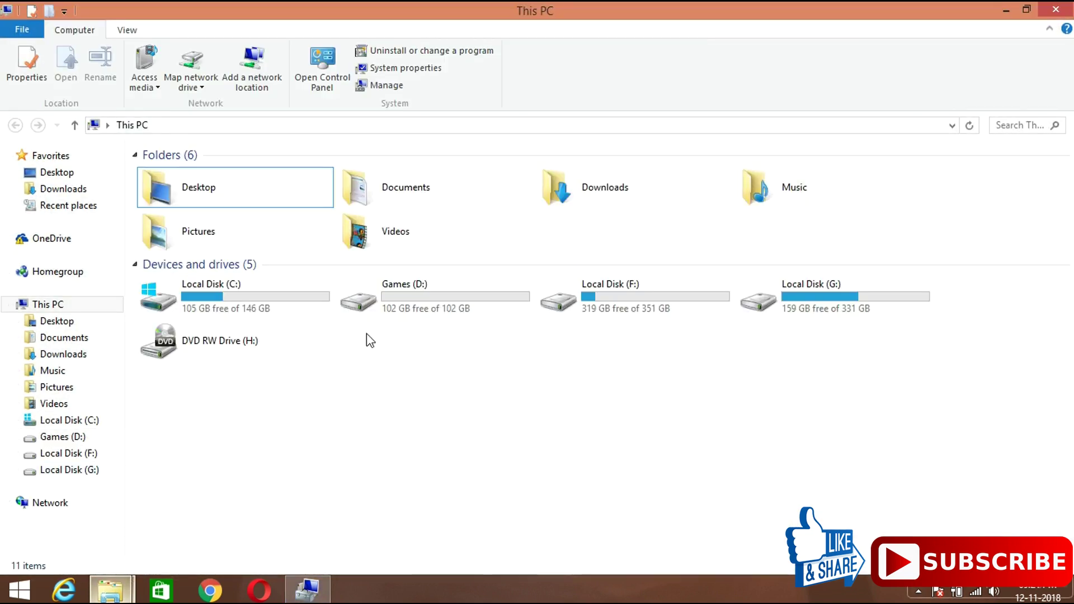
left_click(405, 303)
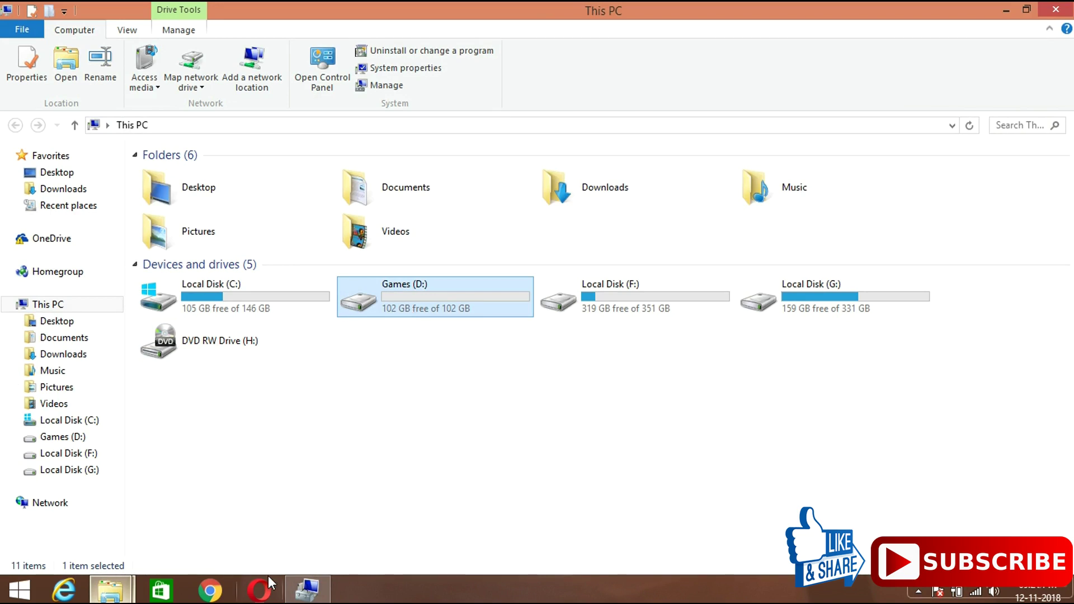
left_click(308, 589)
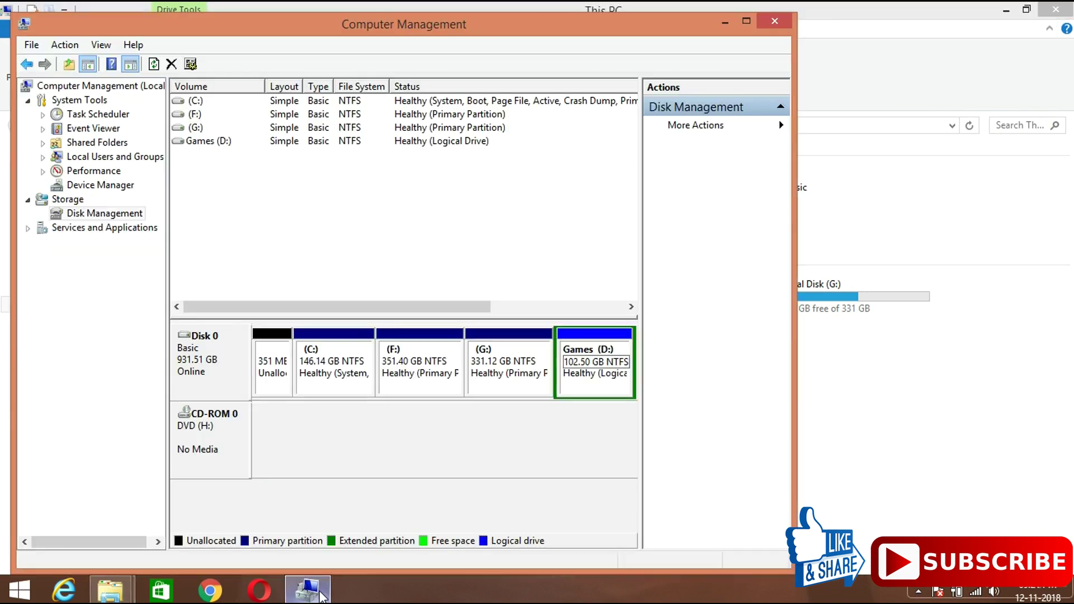
Step: Open the Shrink F: dialog from the F: partition's actions in Disk Management
left_click(411, 364)
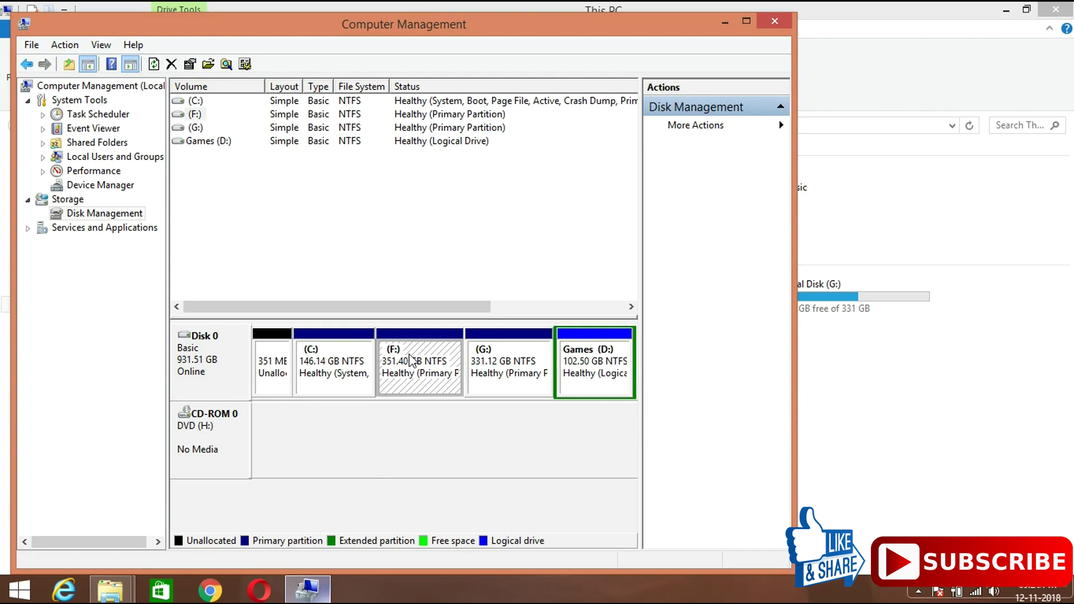
right_click(410, 356)
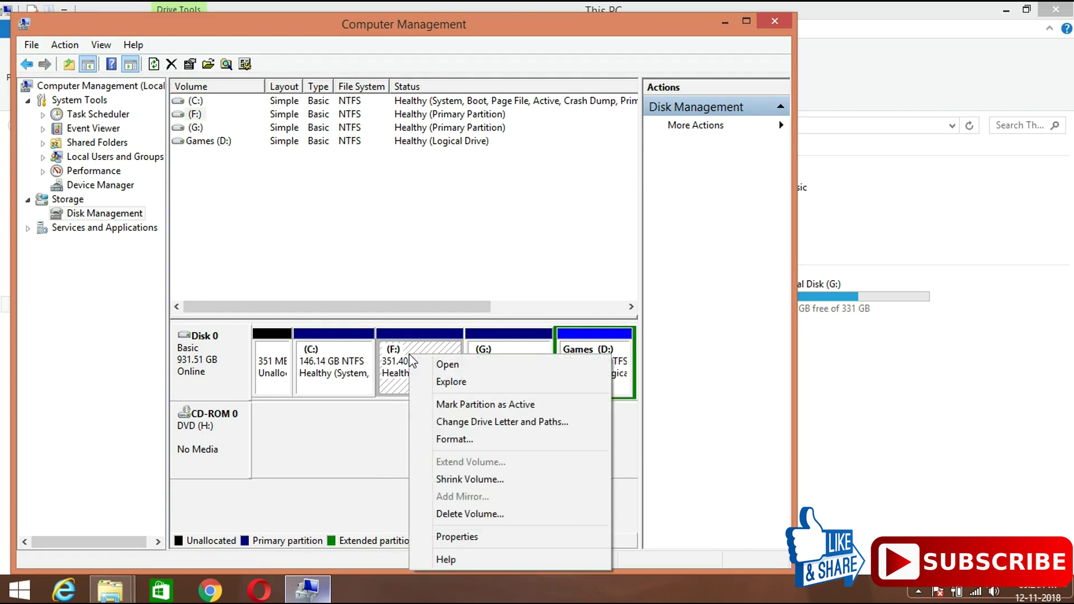
left_click(449, 477)
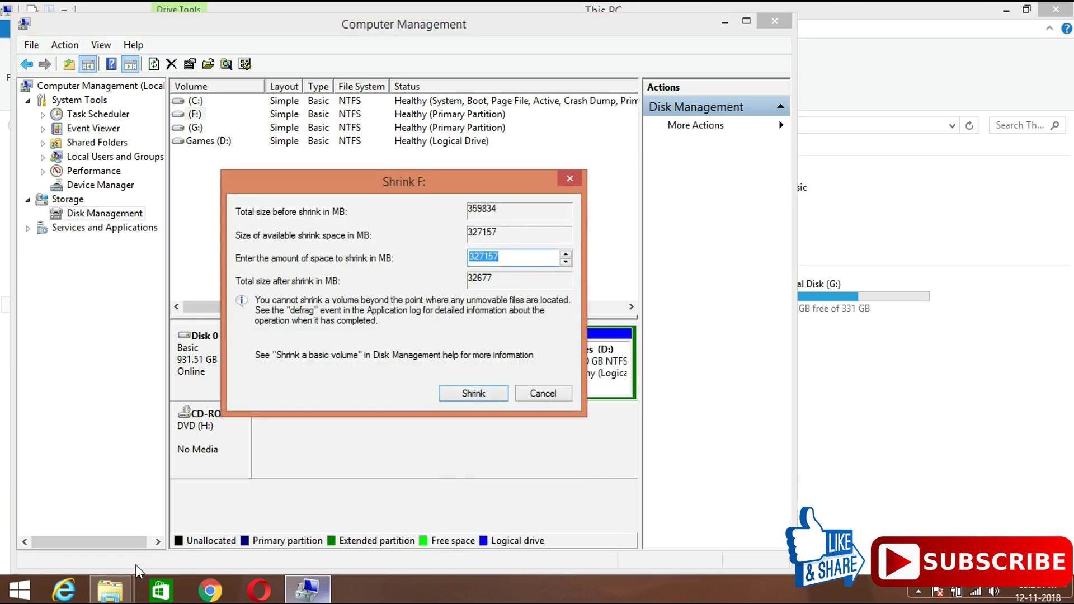
Step: Confirm in This PC that Local Disk (F:) has 319 GB free of 351 GB, then return
mouse_move(120, 576)
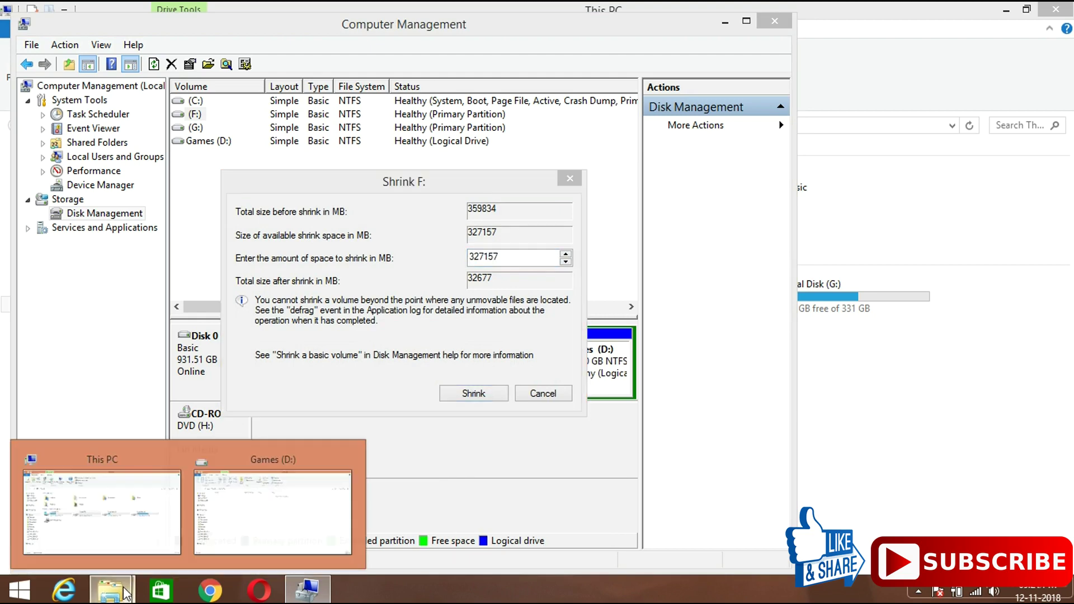
left_click(114, 467)
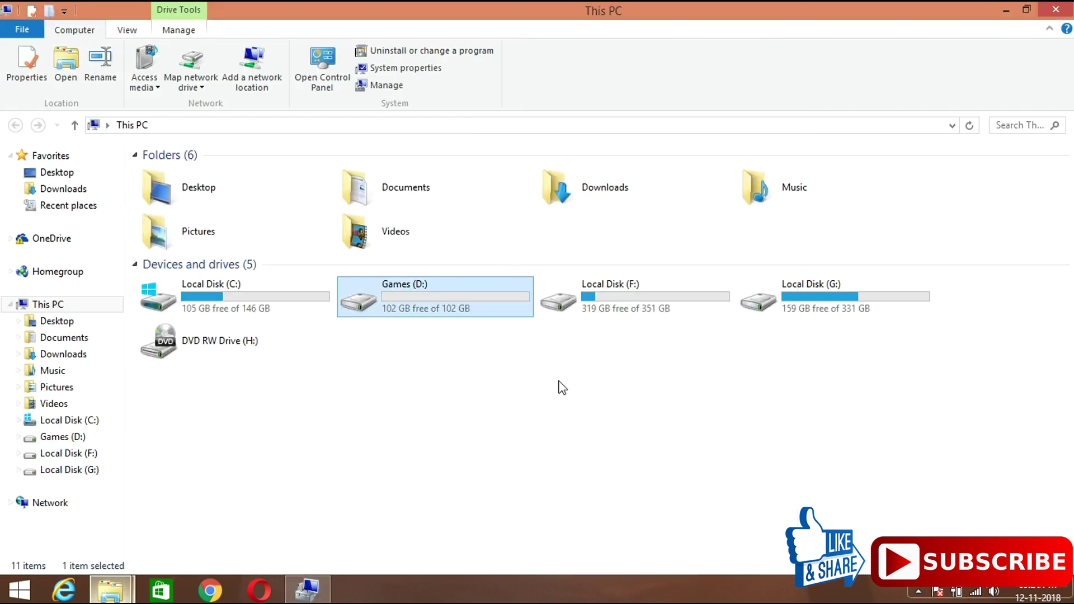
left_click(636, 311)
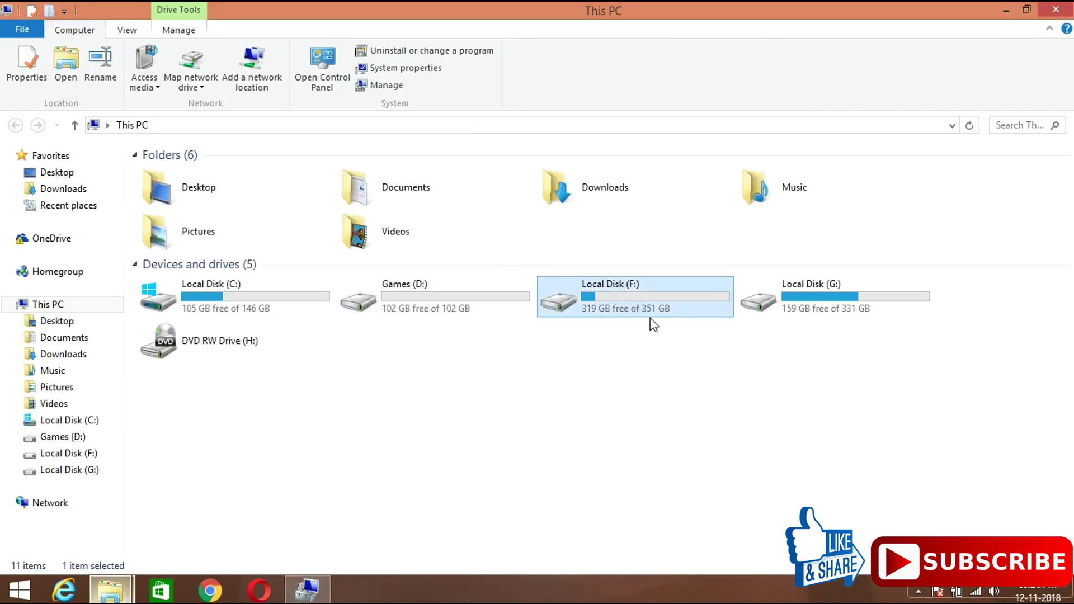
mouse_move(655, 319)
mouse_move(305, 595)
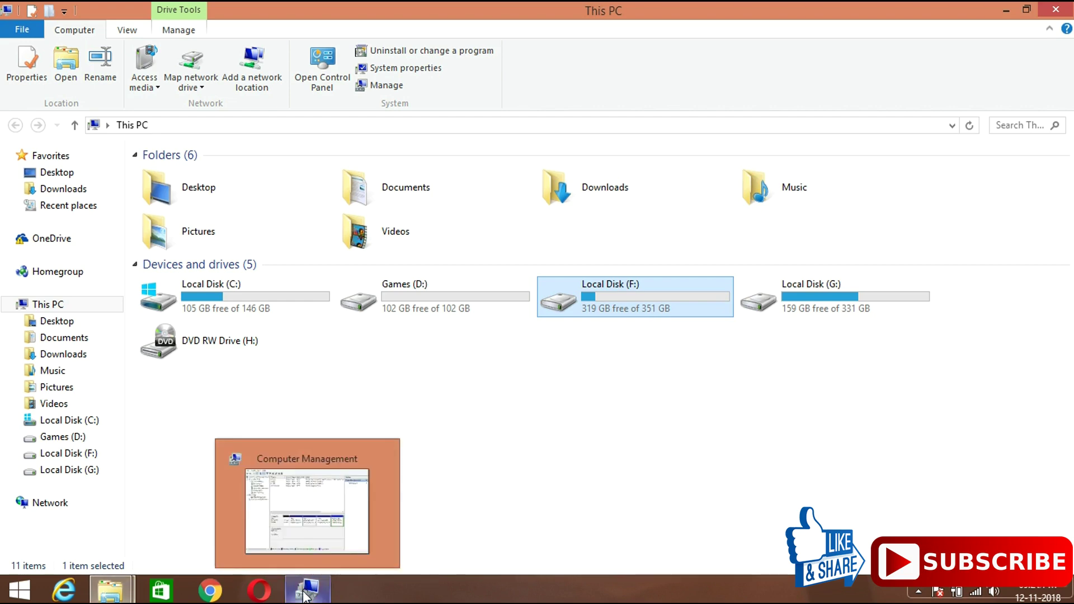
left_click(305, 595)
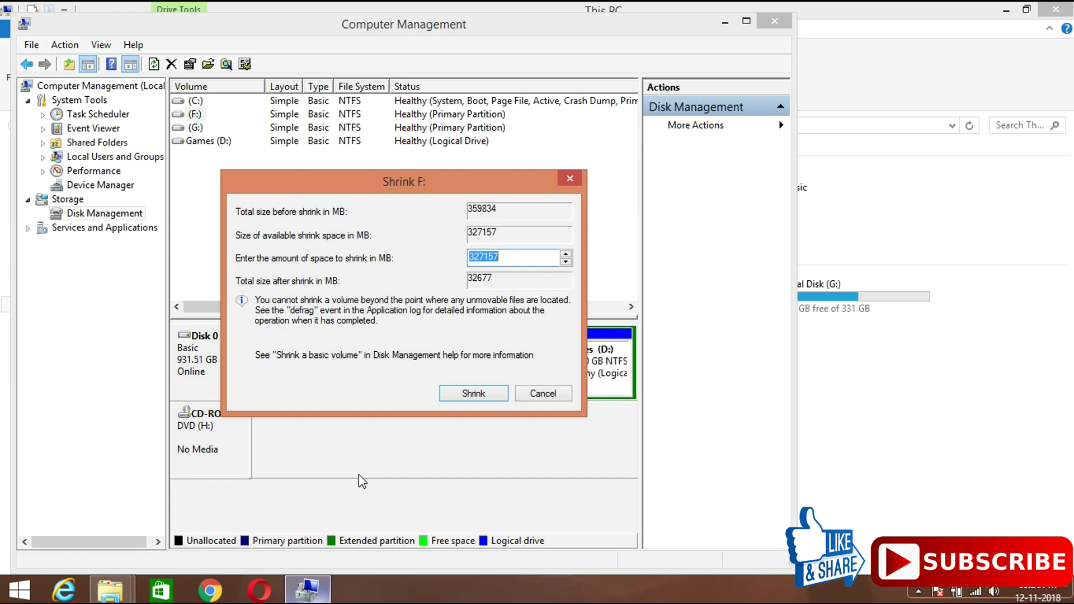
Step: Compute 1024*50 in Calculator to get 50 GB in megabytes
key("super+r")
key("Return")
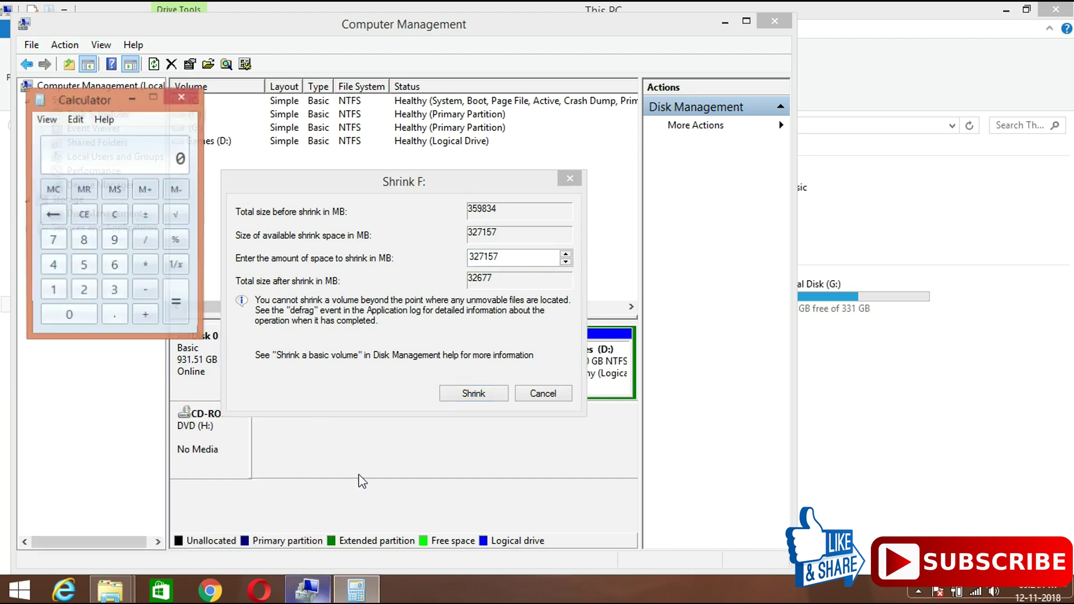
type("102")
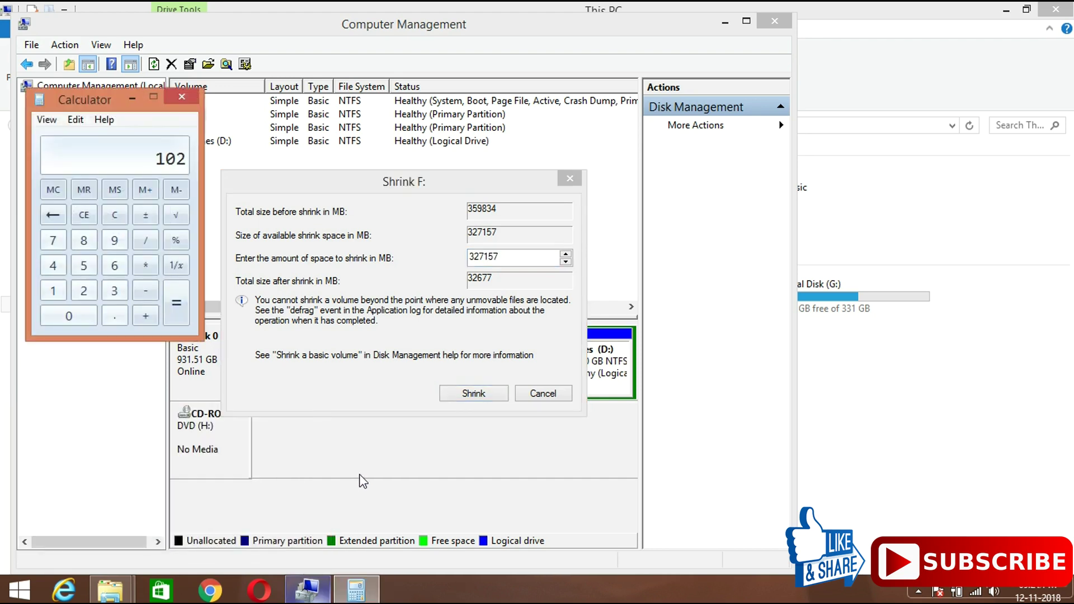
type("4*50")
key("Return")
Step: Set the shrink amount for F: to 51200 MB and apply the shrink
left_click(514, 263)
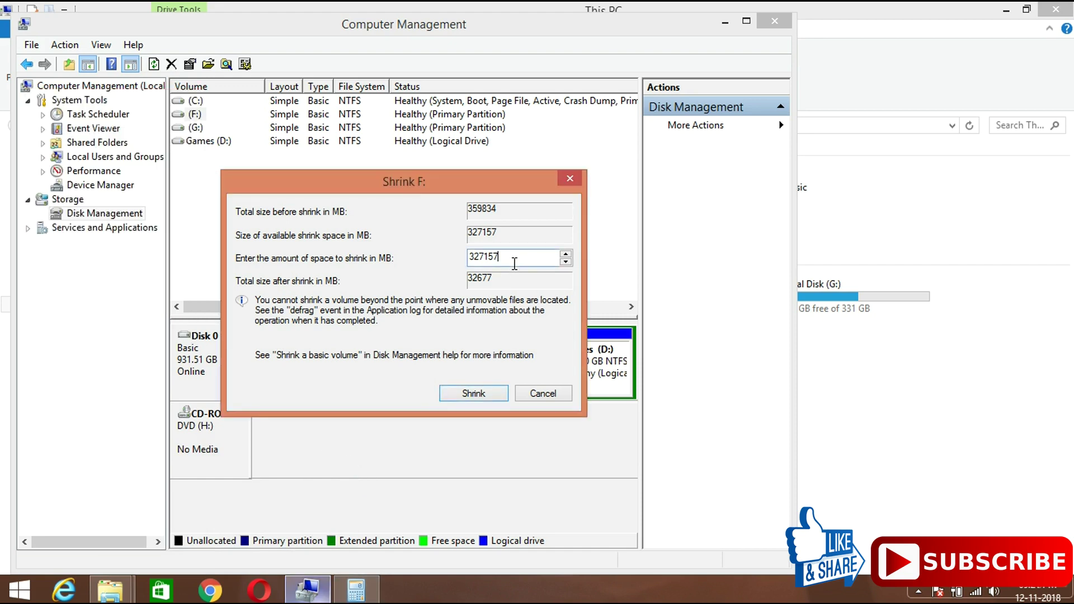
key("BackSpace")
key("BackSpace")
key("BackSpace")
key("BackSpace")
key("BackSpace")
key("BackSpace")
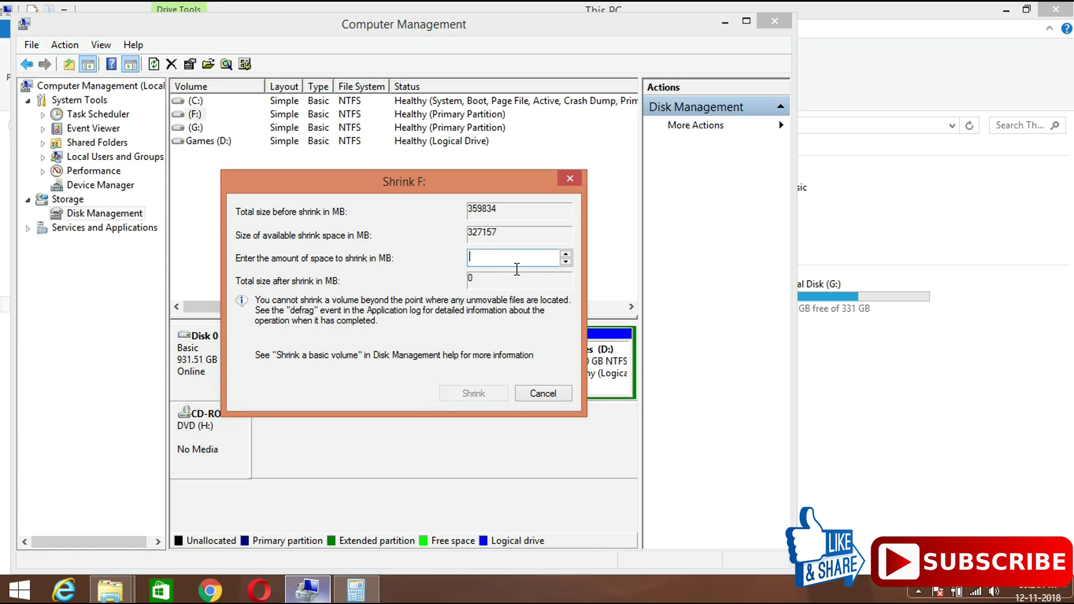
type("51200")
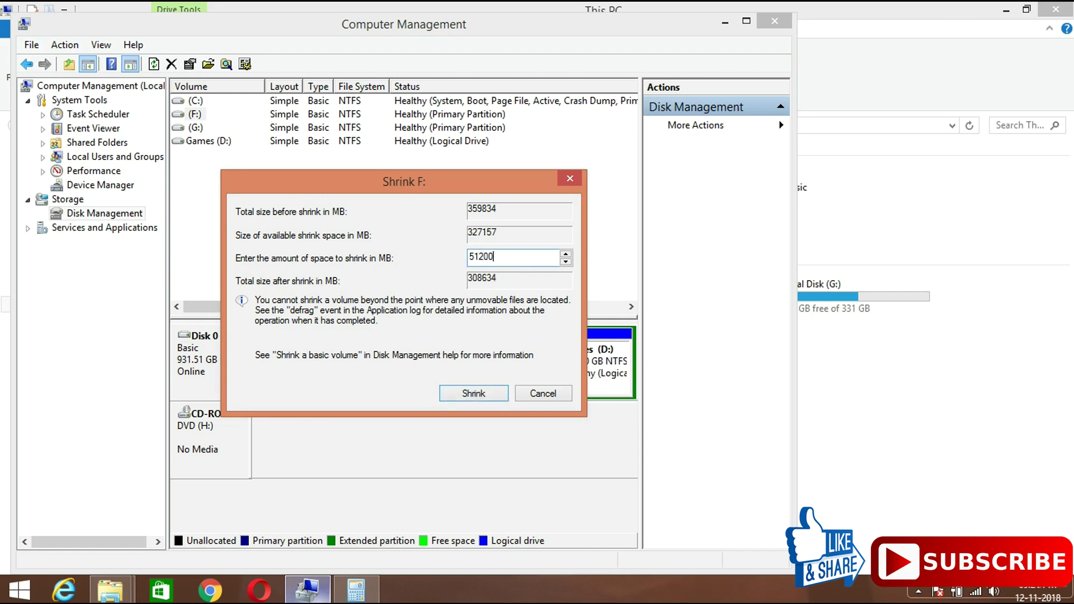
left_click(486, 392)
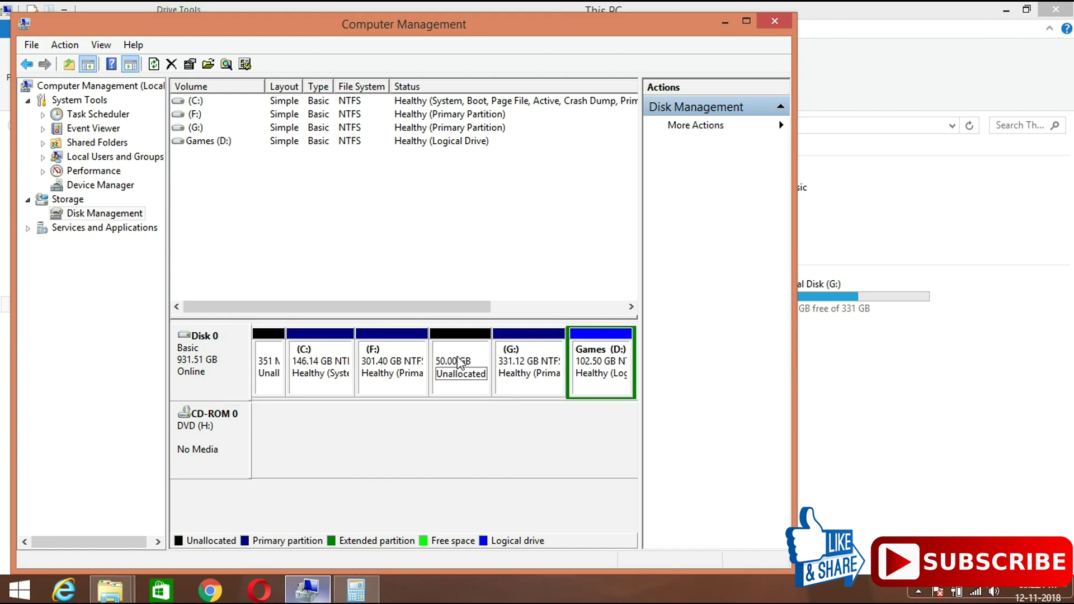
Step: Inspect the new 50.00 GB unallocated space and the 301.40 GB F: partition
left_click(455, 354)
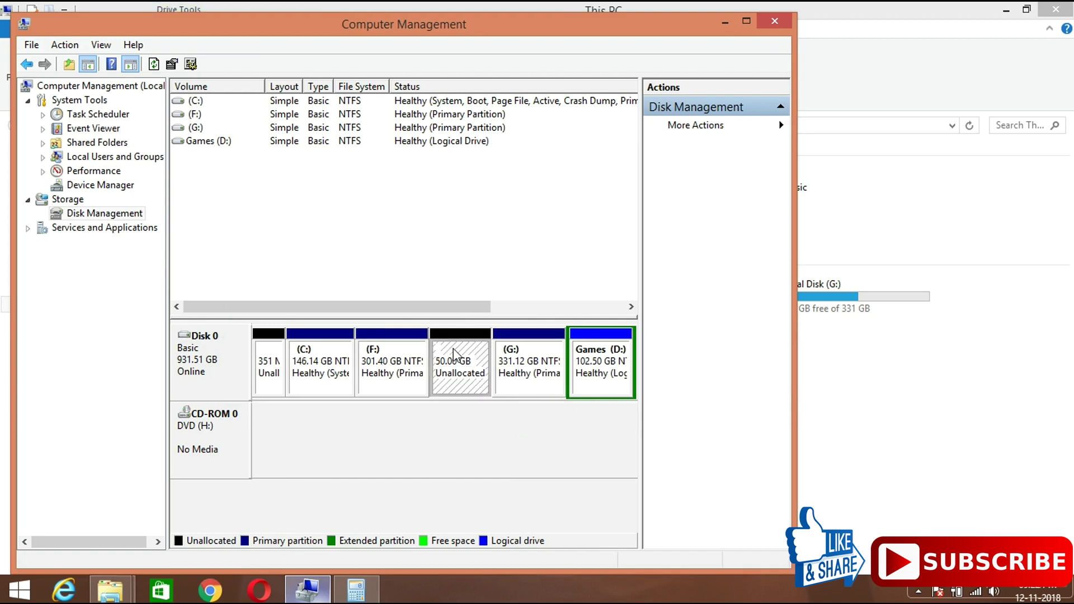
left_click(393, 354)
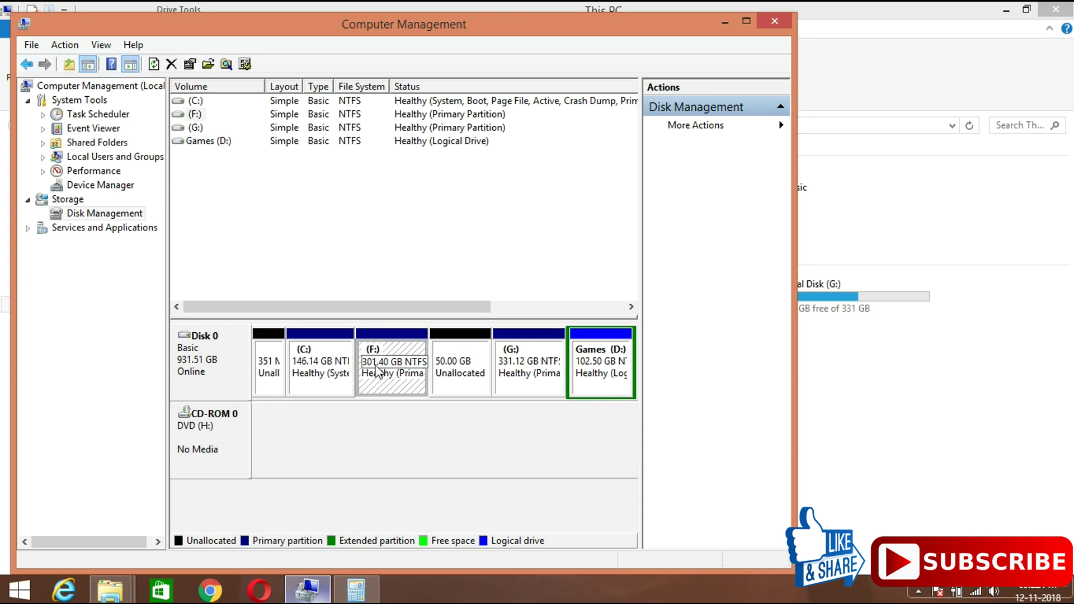
left_click(110, 590)
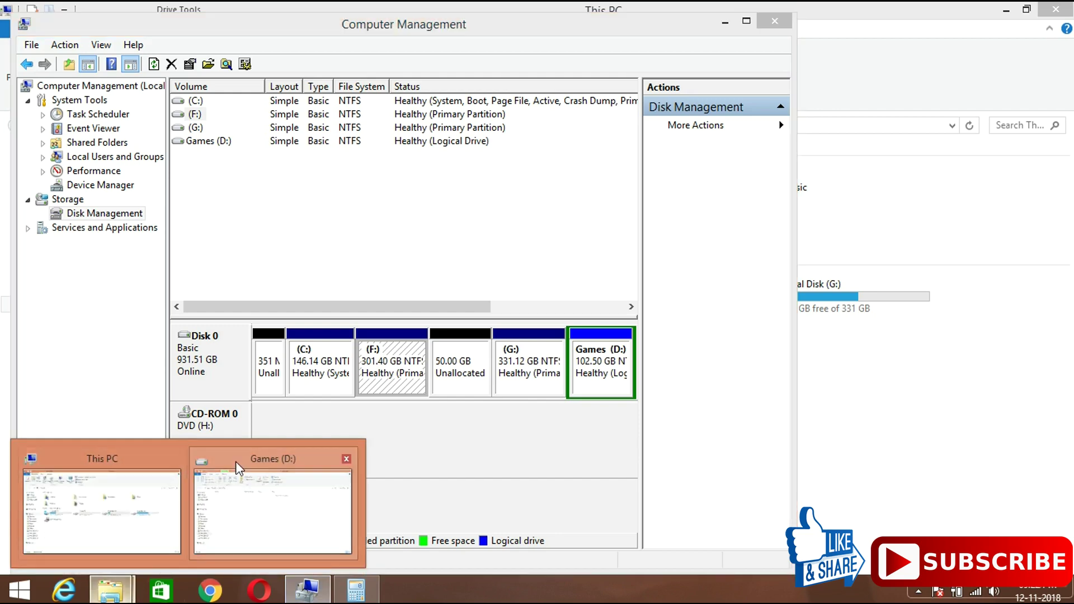
Step: Refresh This PC and confirm Local Disk (F:) shows 269 GB free of 301 GB
left_click(263, 492)
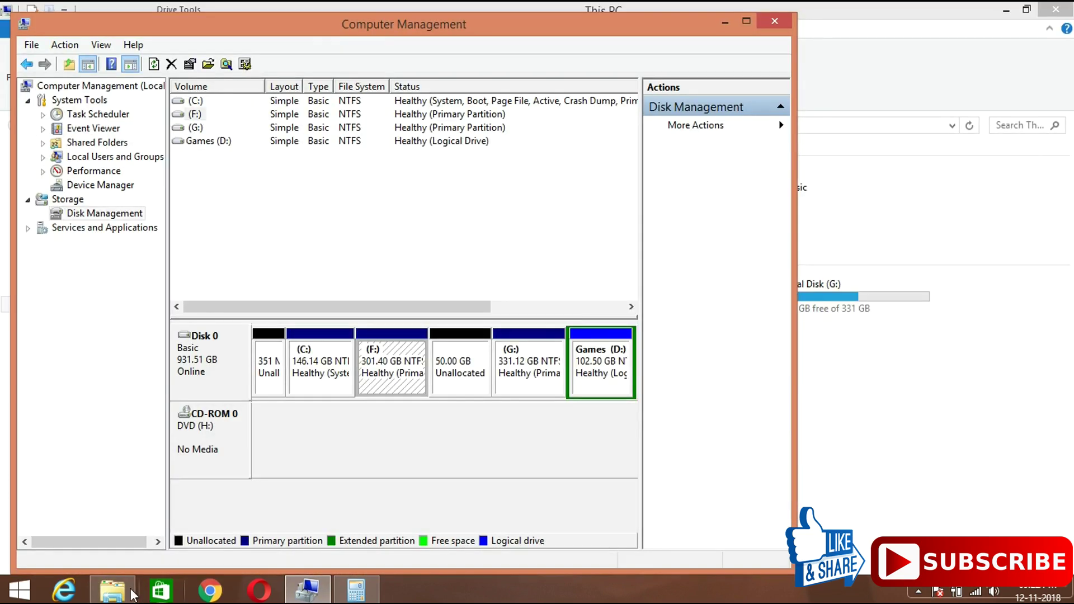
left_click(110, 590)
left_click(162, 504)
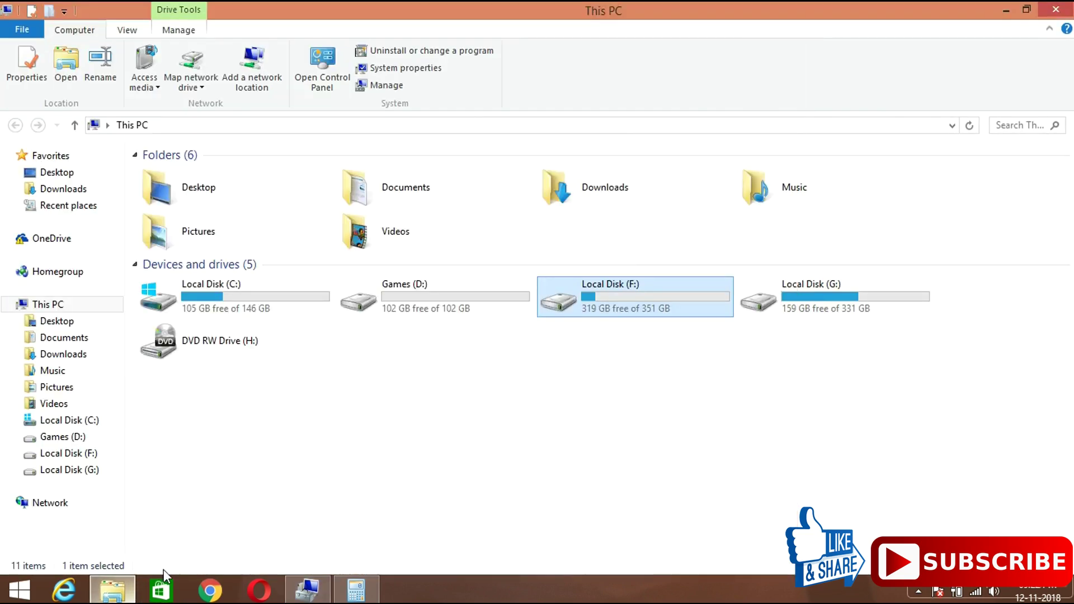
left_click(444, 367)
right_click(443, 367)
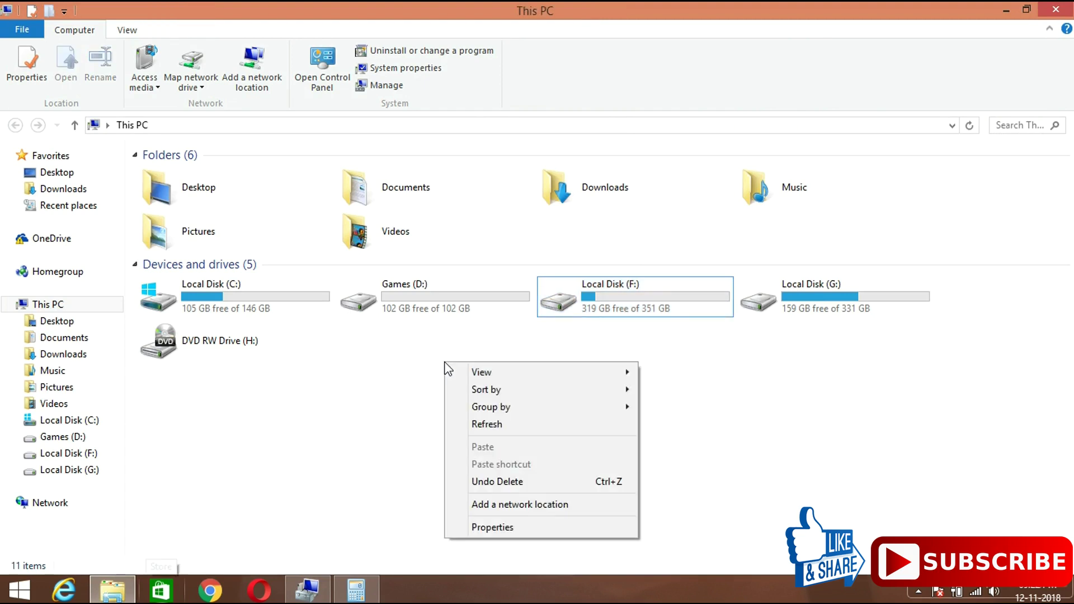
left_click(488, 425)
left_click(655, 312)
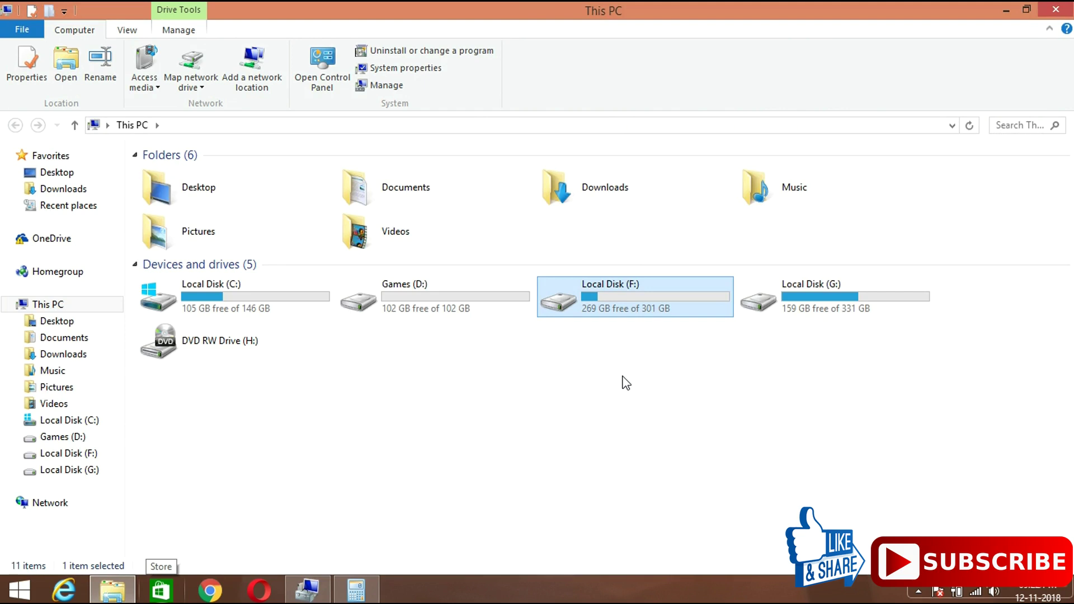
left_click(306, 587)
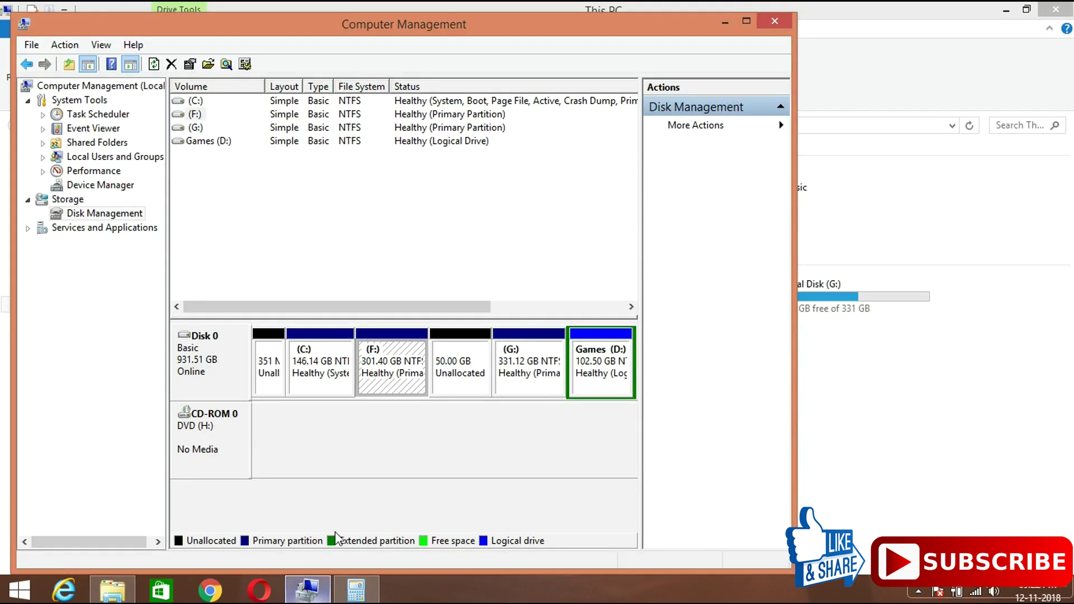
Step: Extend F: by the full 51200 MB unallocated space, back to 351.40 GB
left_click(414, 364)
right_click(388, 361)
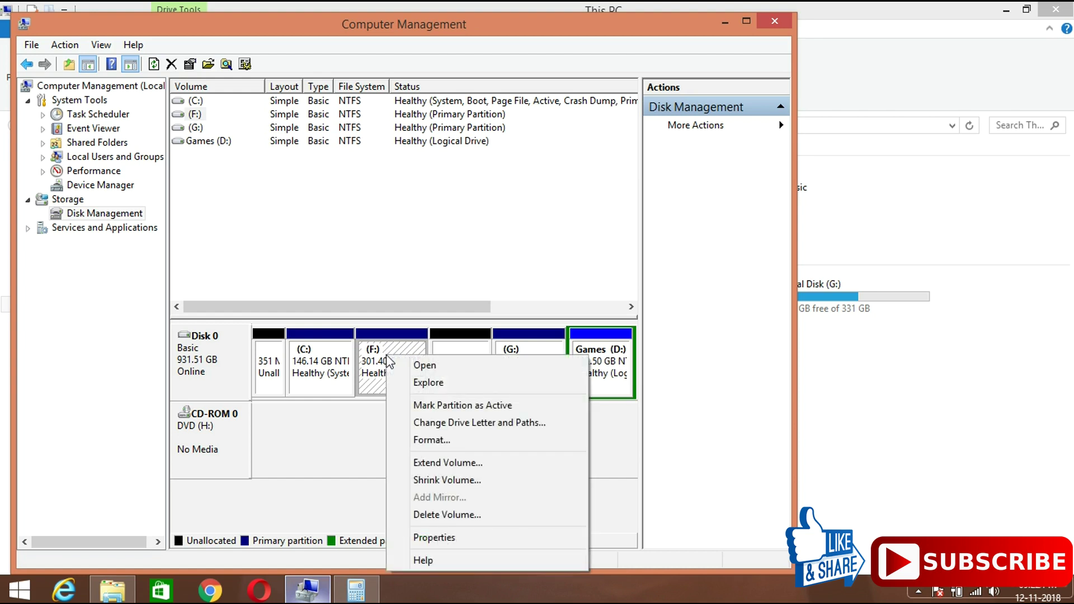
left_click(442, 462)
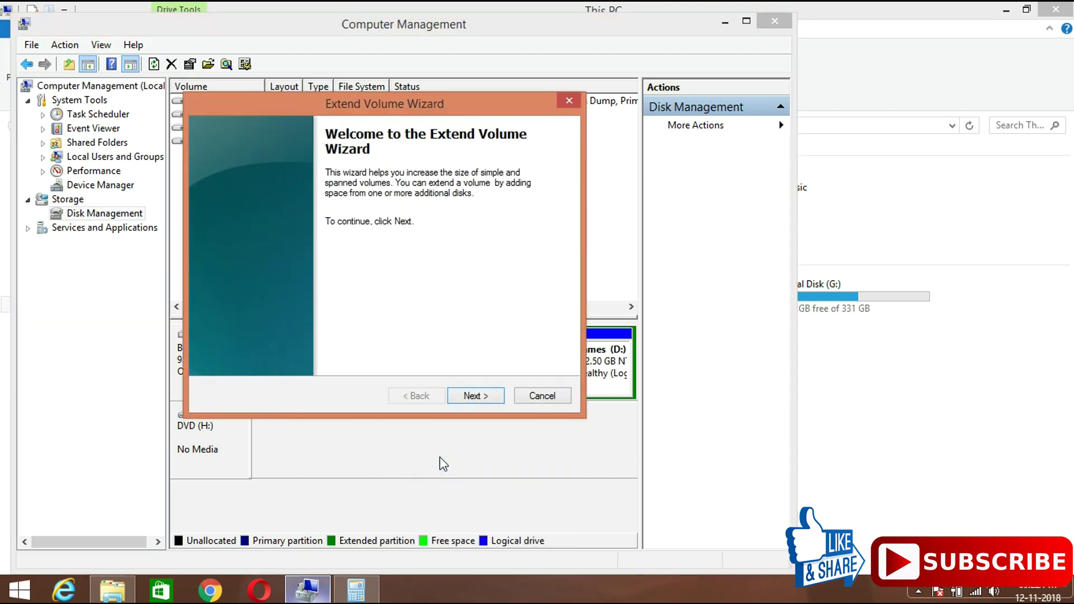
left_click(469, 397)
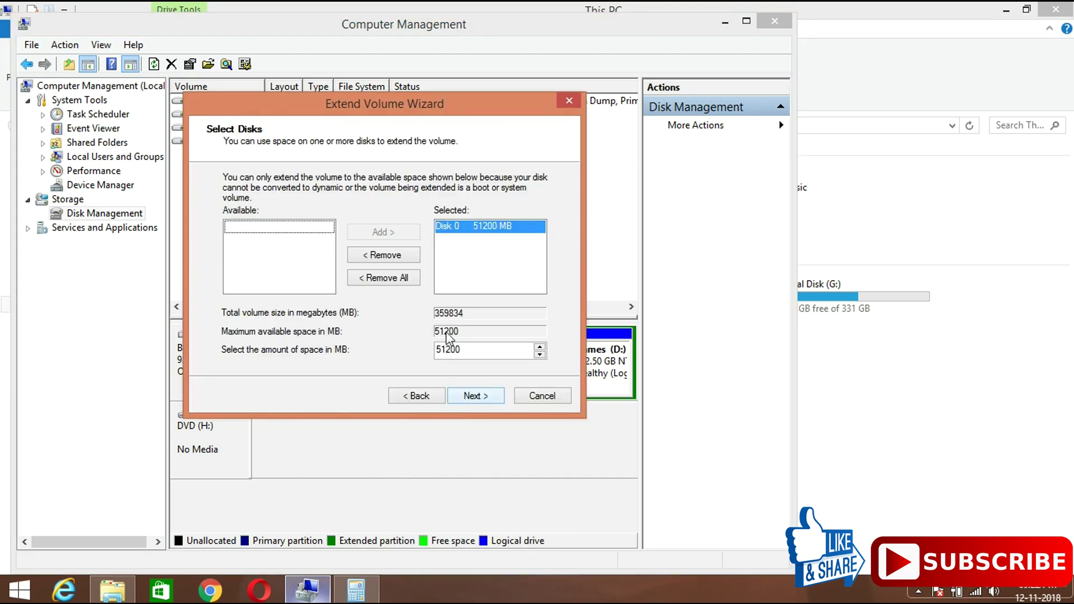
left_click(479, 397)
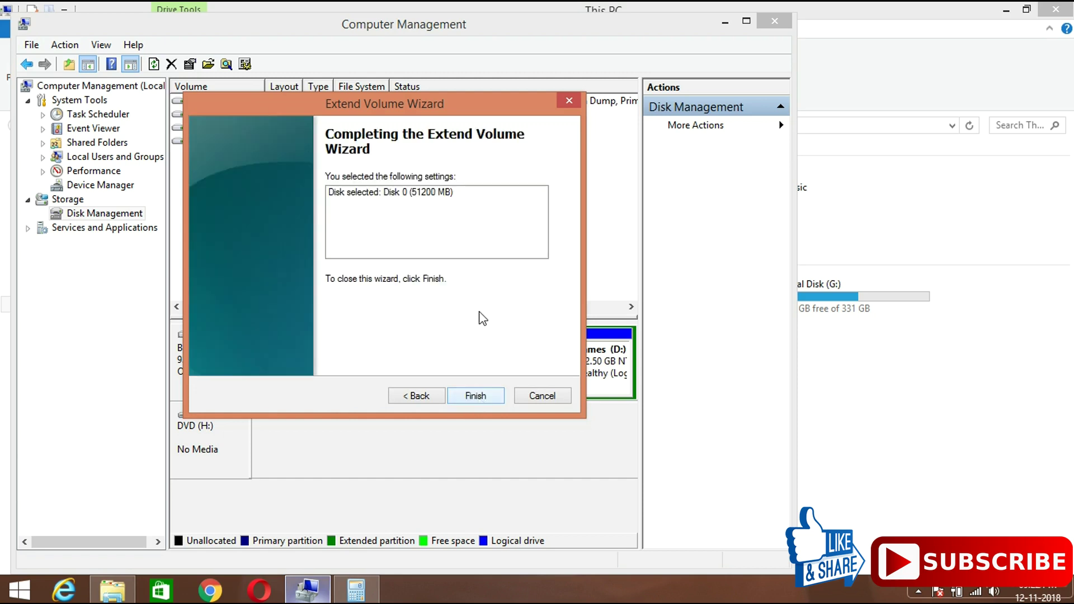
left_click(480, 397)
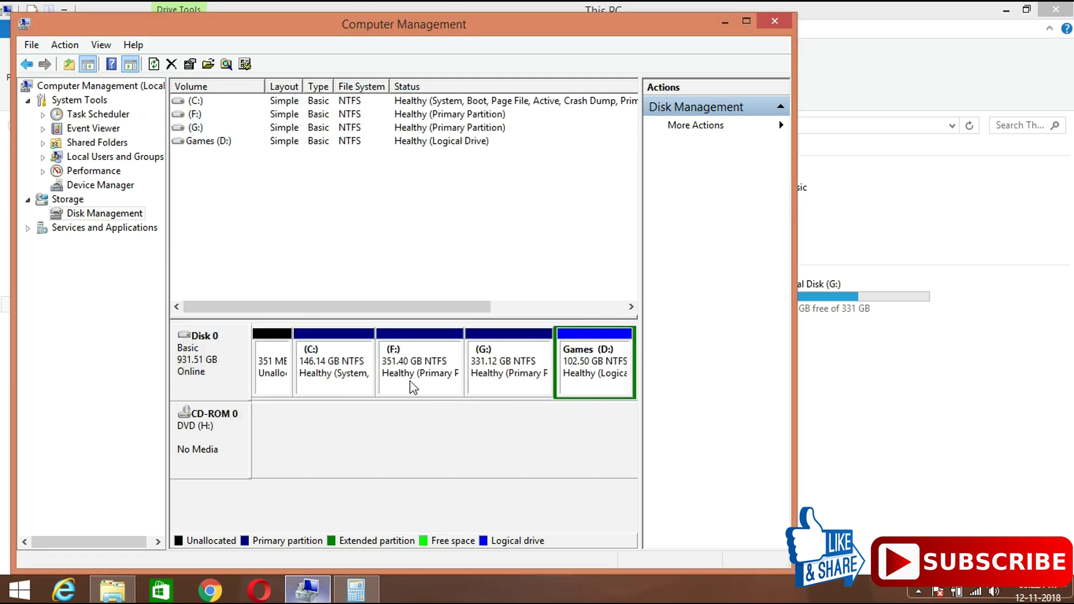
left_click(131, 593)
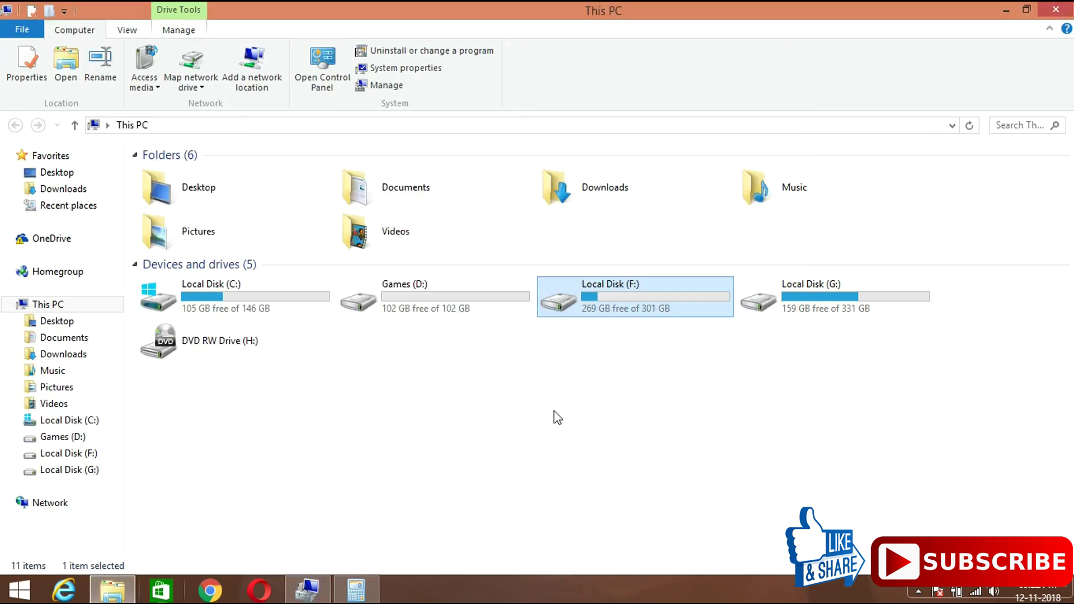
Step: Refresh This PC and confirm Local Disk (F:) now reports 319 GB free of 351 GB
right_click(533, 380)
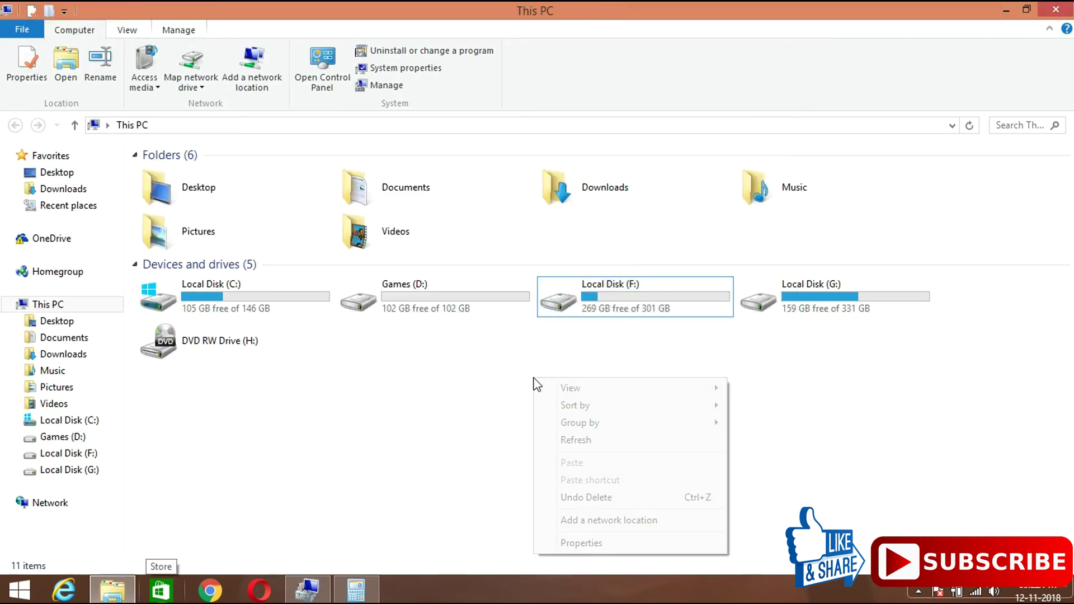
left_click(567, 439)
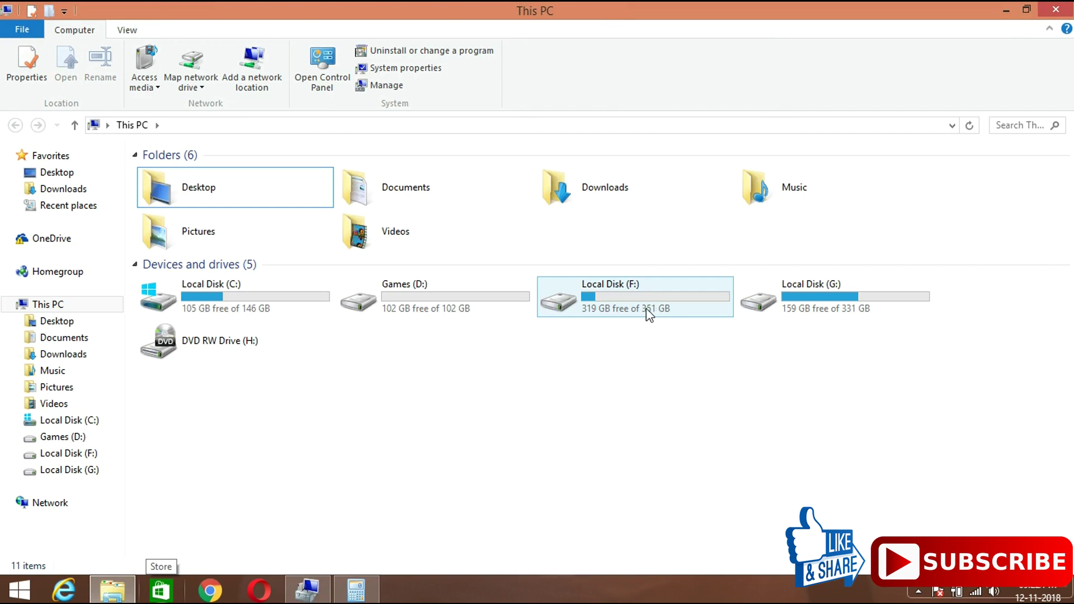
mouse_move(649, 314)
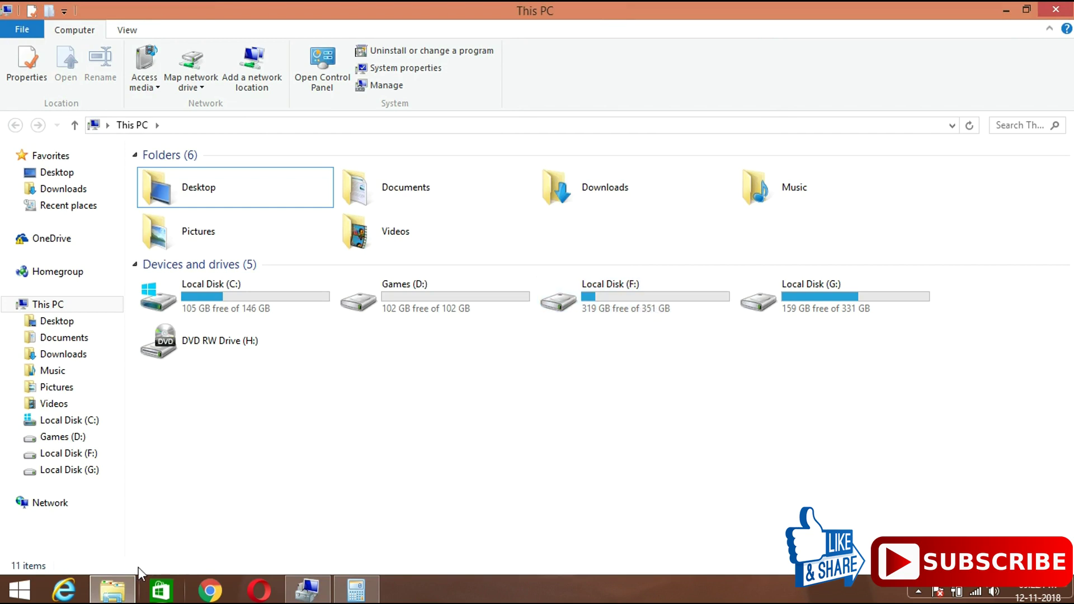
left_click(388, 498)
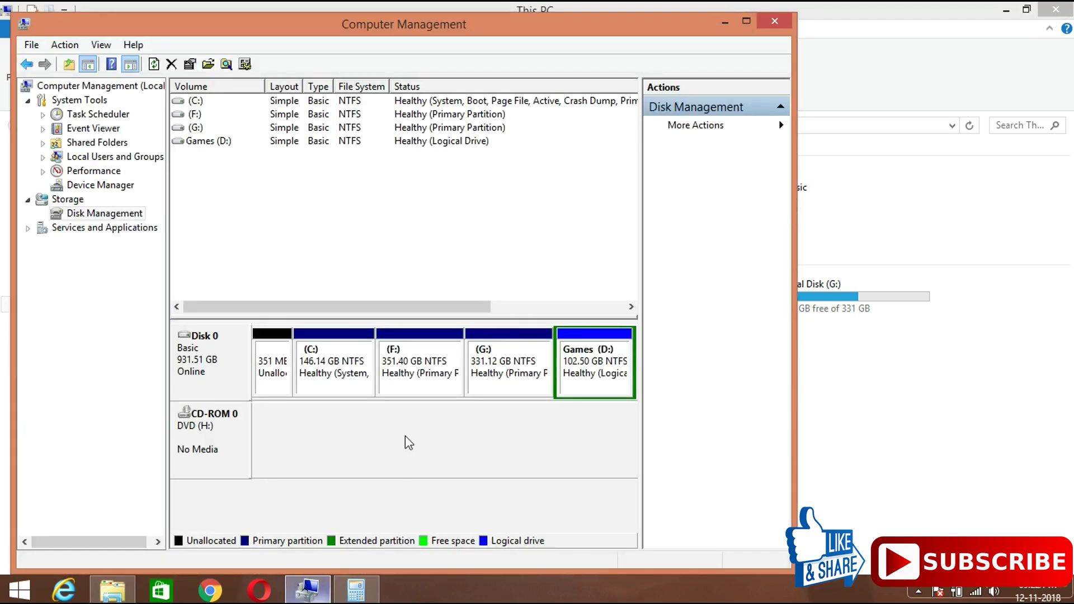